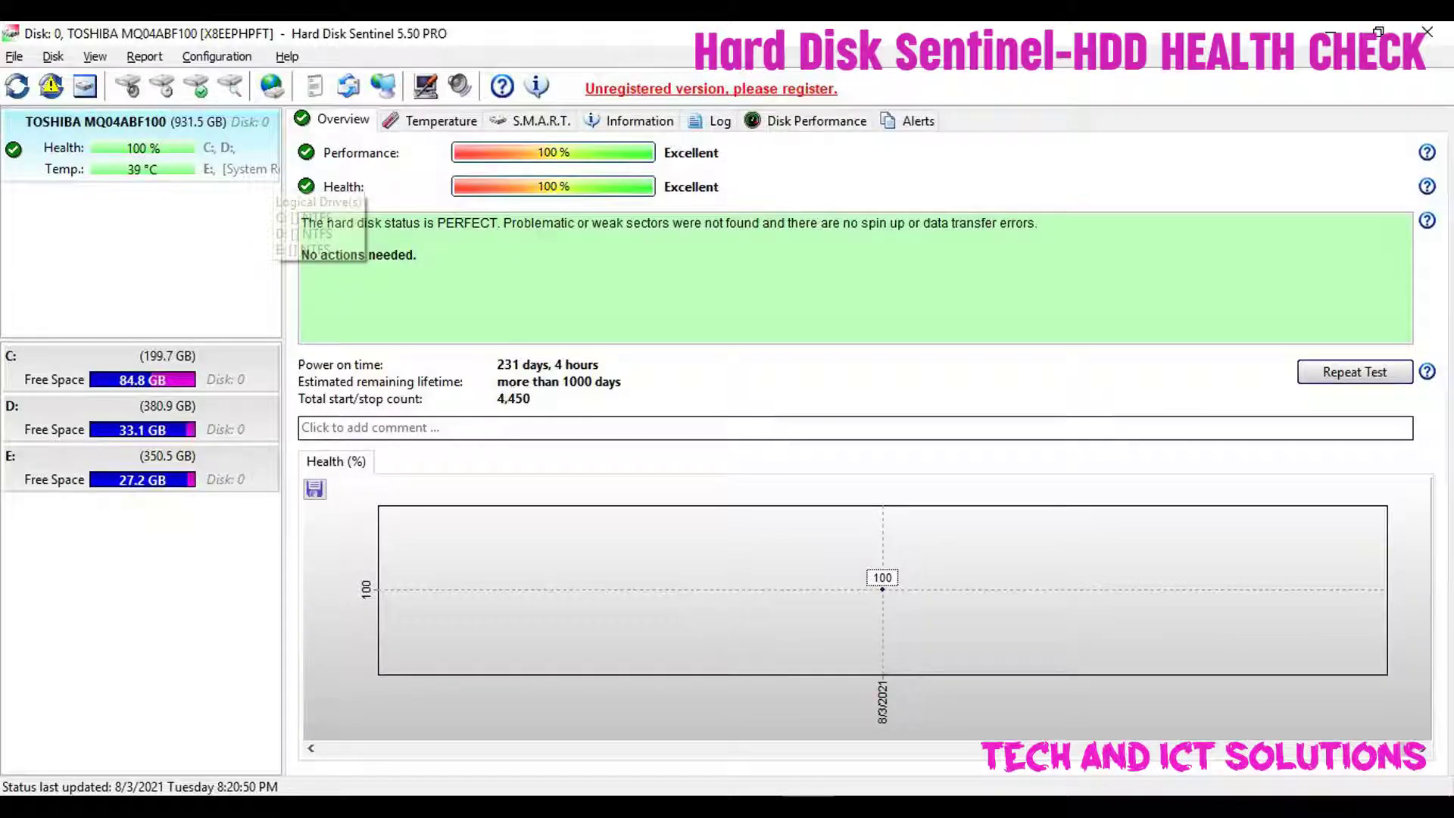
Cycle from the Overview through the Temperature, S.M.A.R.T. and Disk Performance views with Ctrl+Tab.
key(ctrl+Tab)
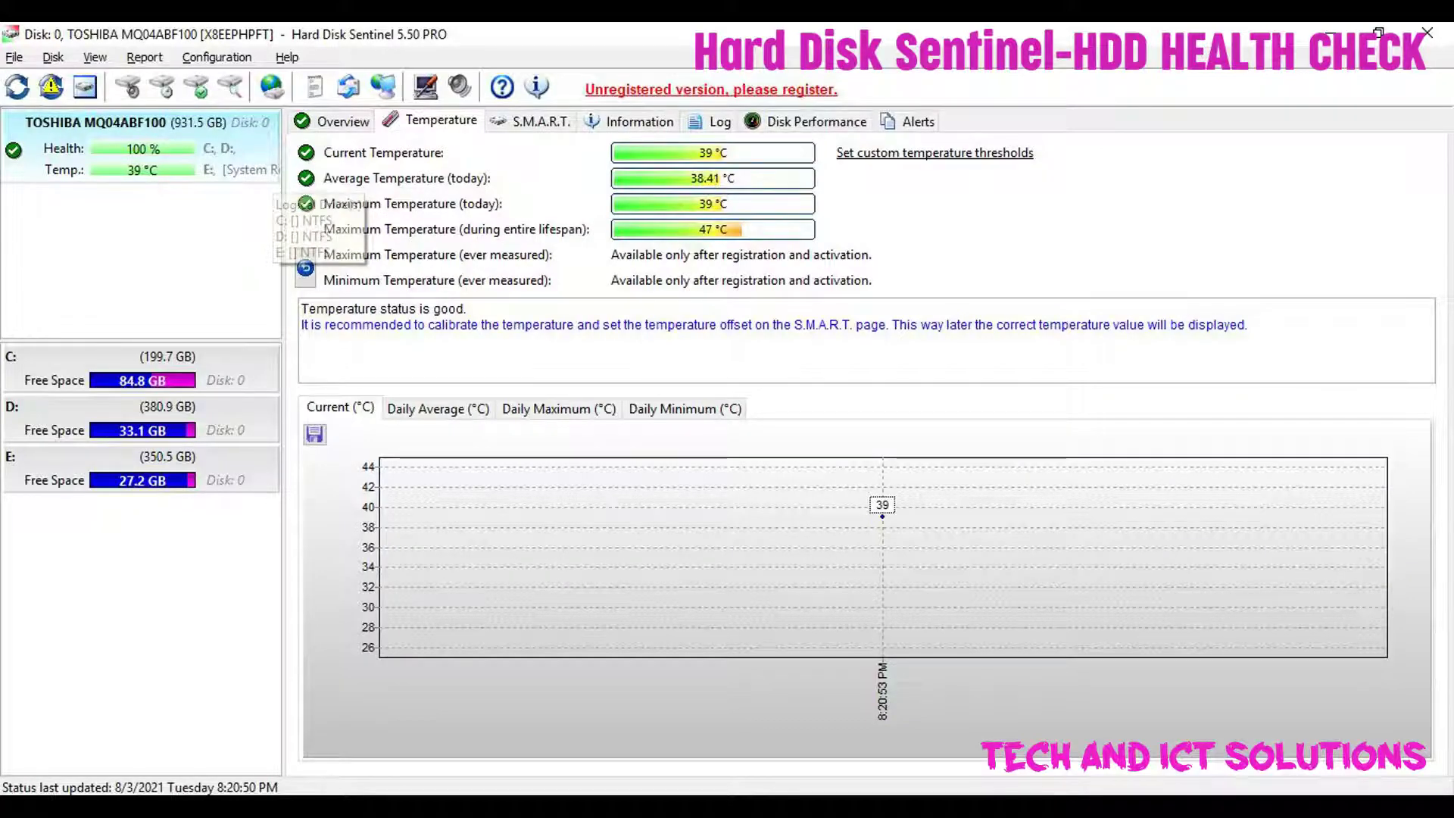
key(ctrl+Tab)
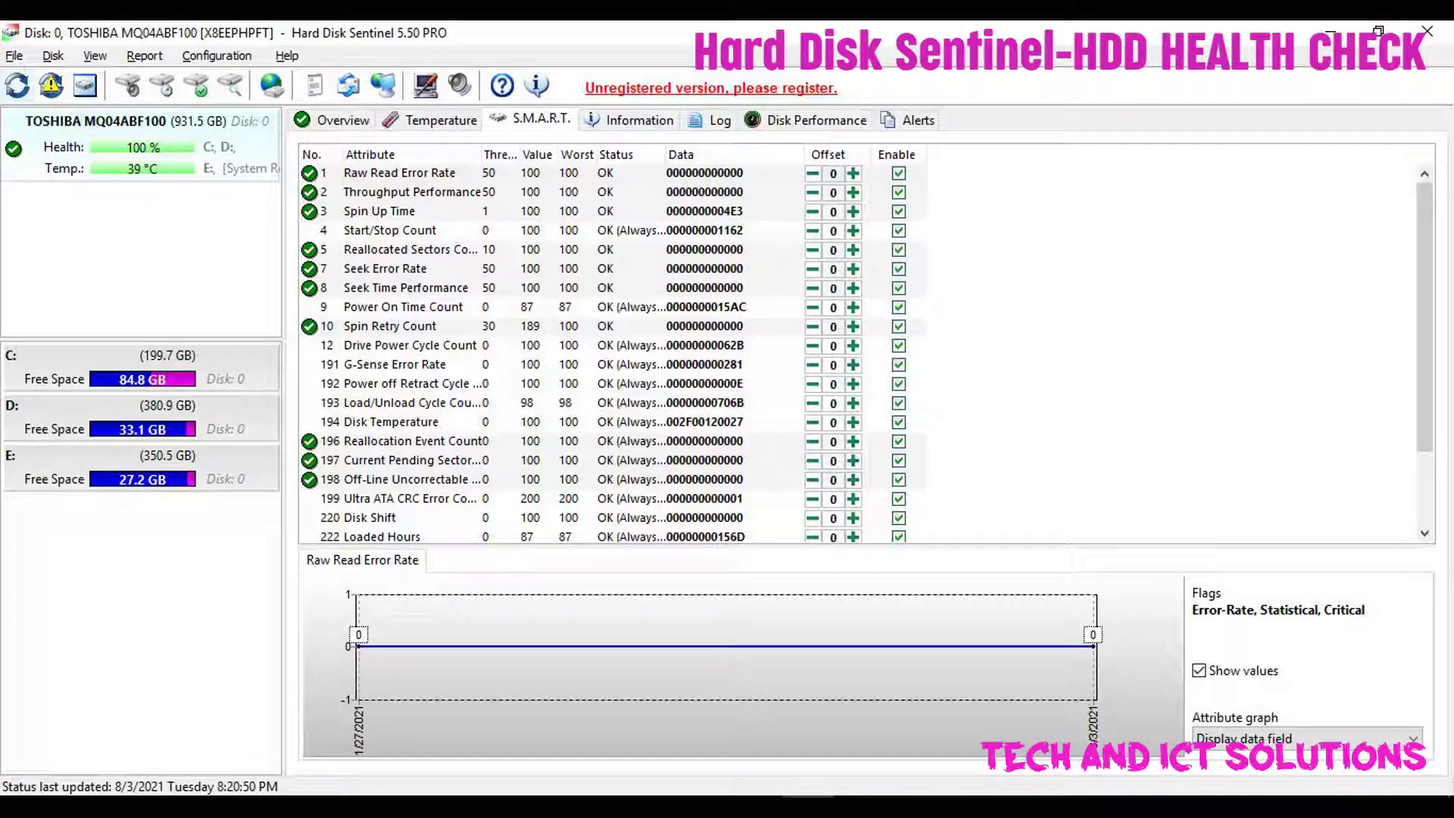
key(ctrl+Tab)
key(ctrl+Tab)
key(ctrl+Tab)
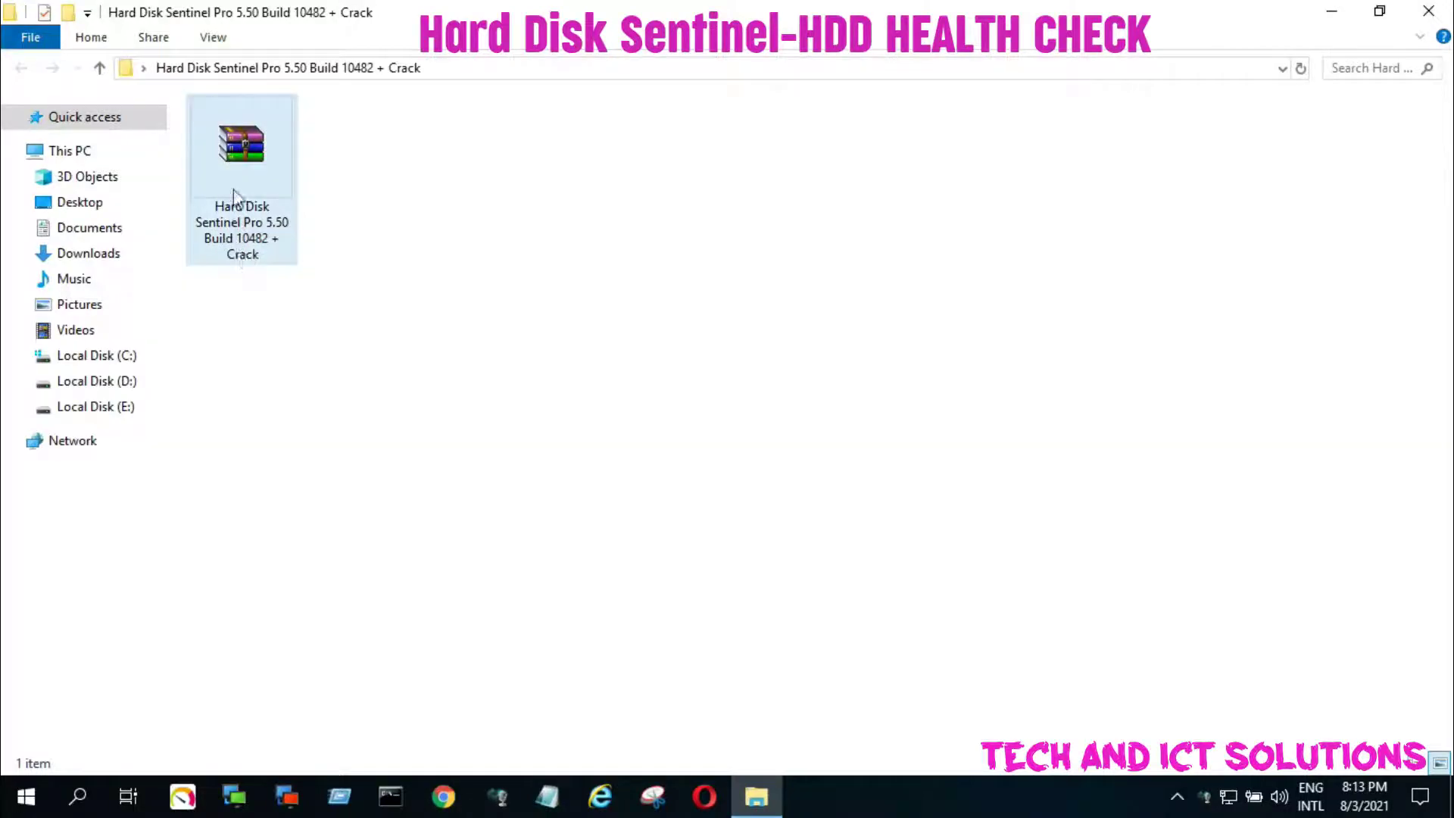
Extract the Hard Disk Sentinel Pro 5.50 archive here using 7-Zip.
click(227, 168)
right_click(226, 164)
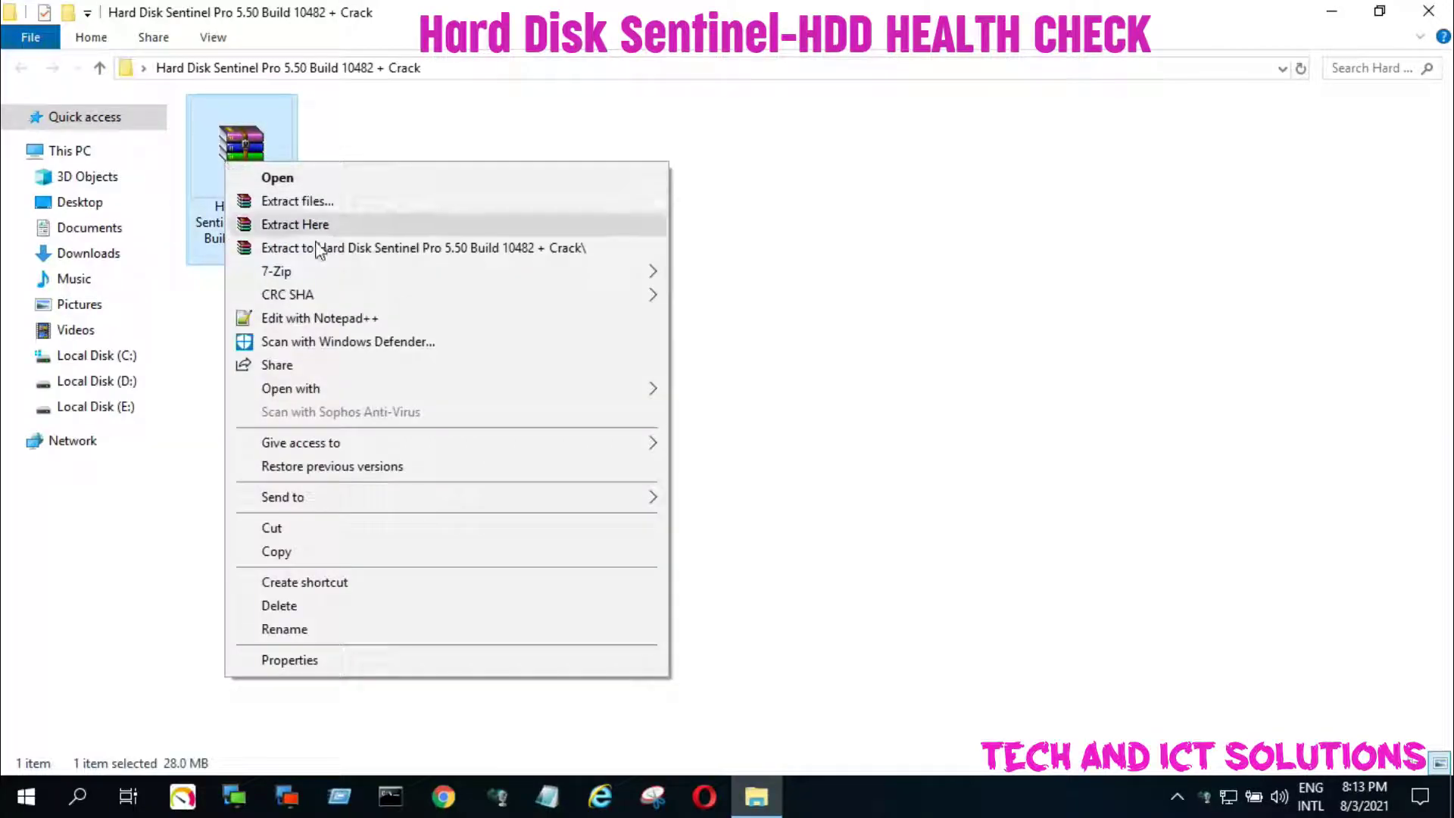
mouse_move(277, 271)
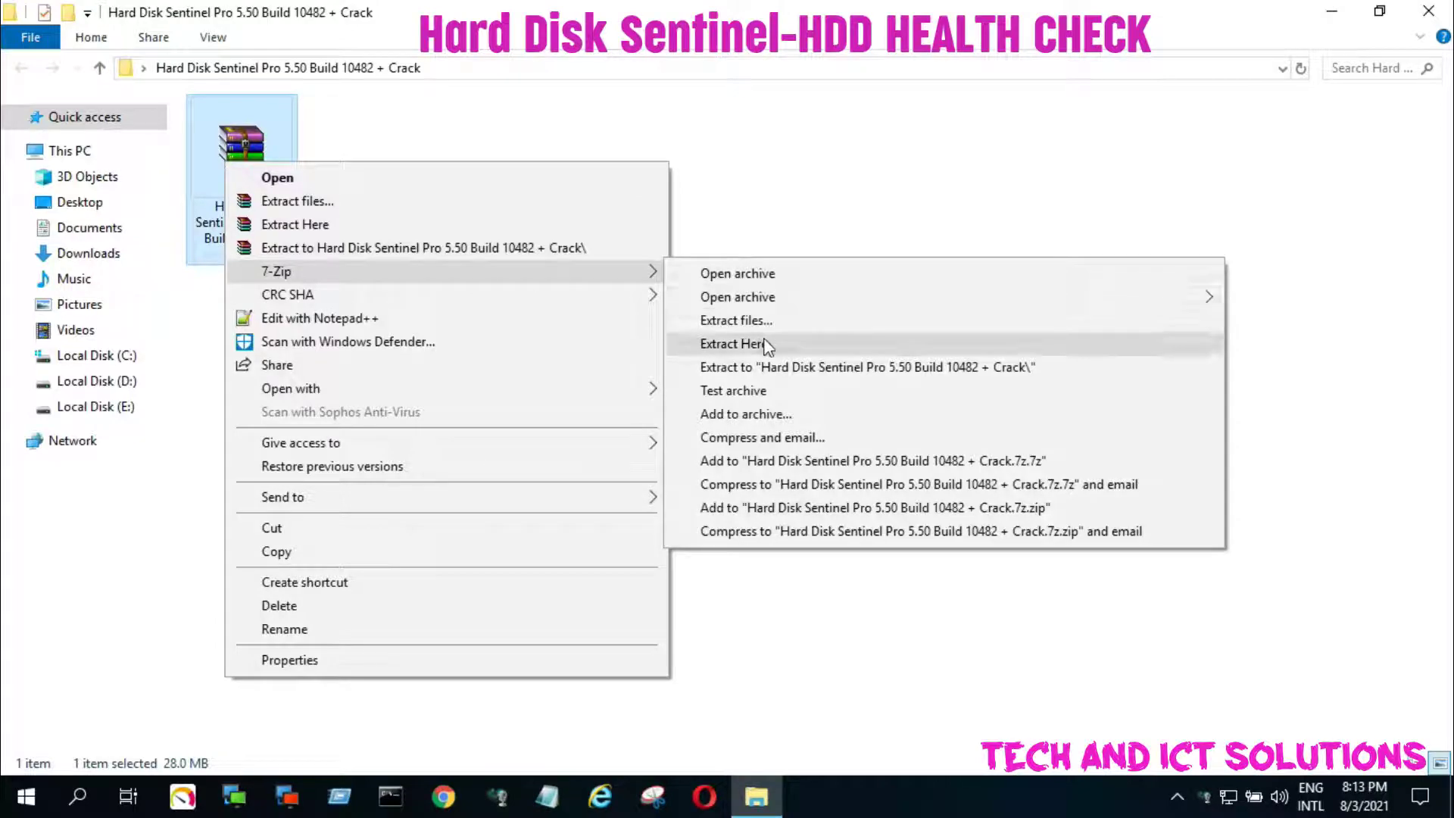
click(772, 344)
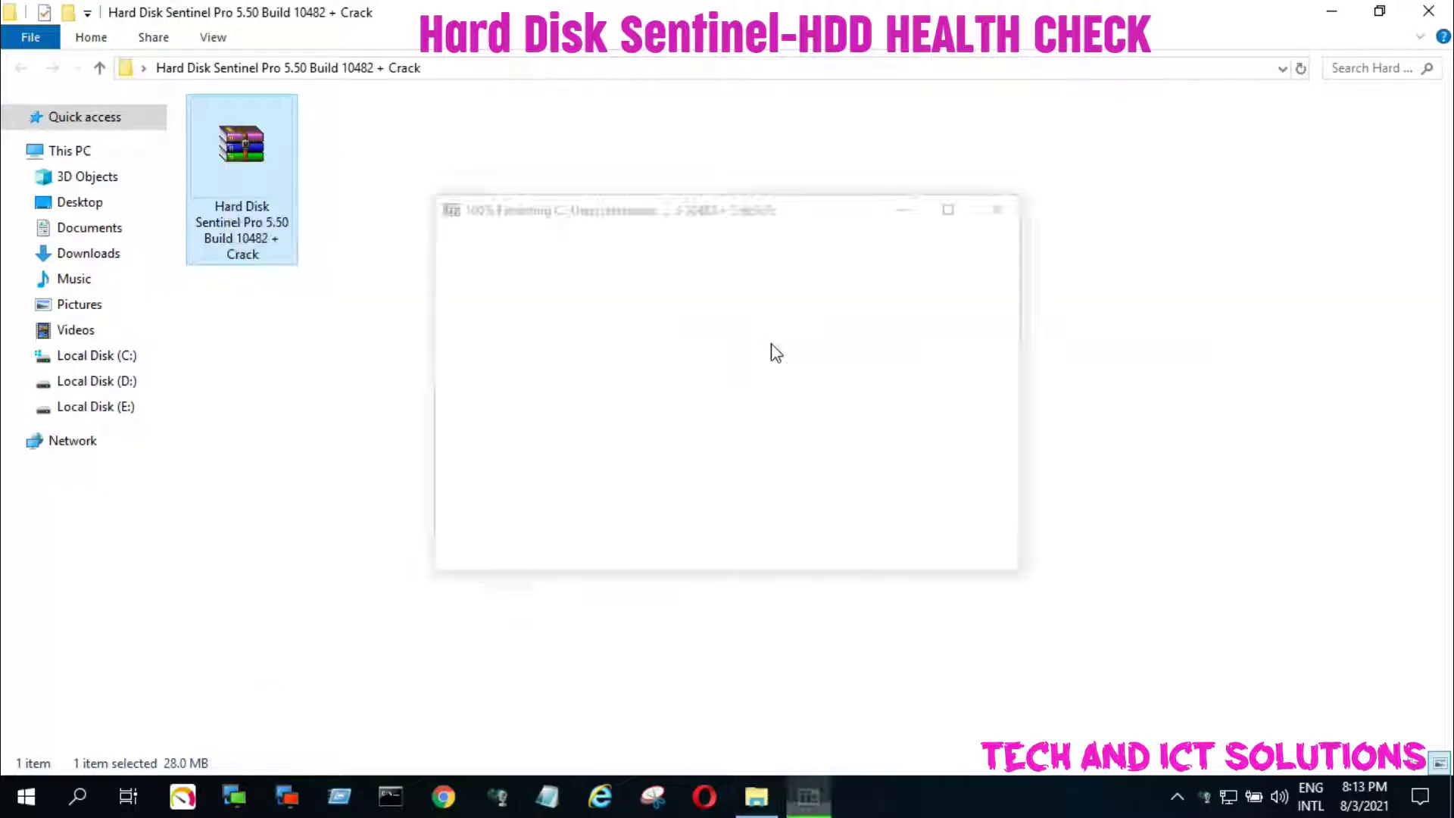
Enter the extracted folder and select the hdsentinel_pro_setup application.
click(598, 313)
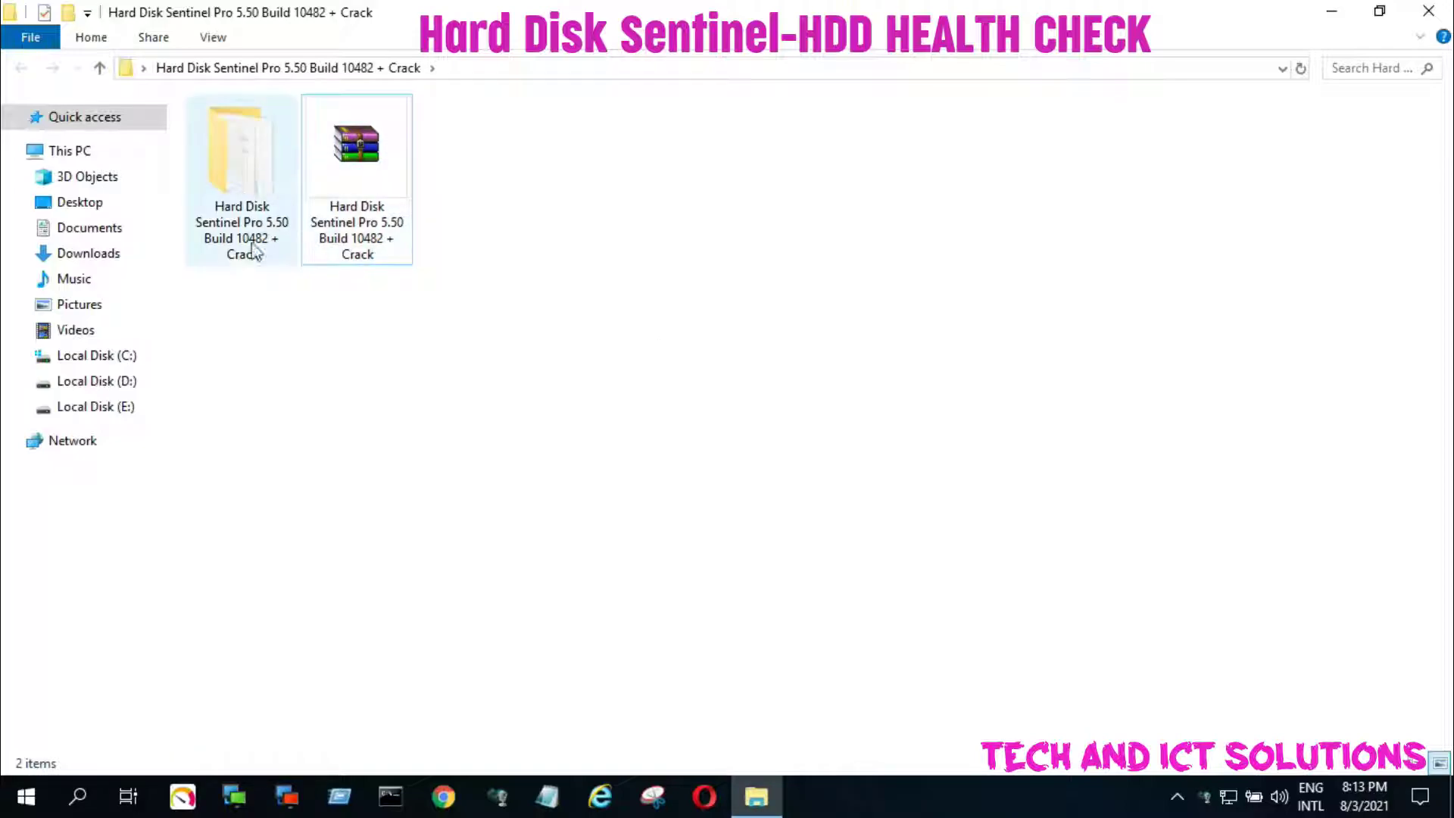
double_click(242, 188)
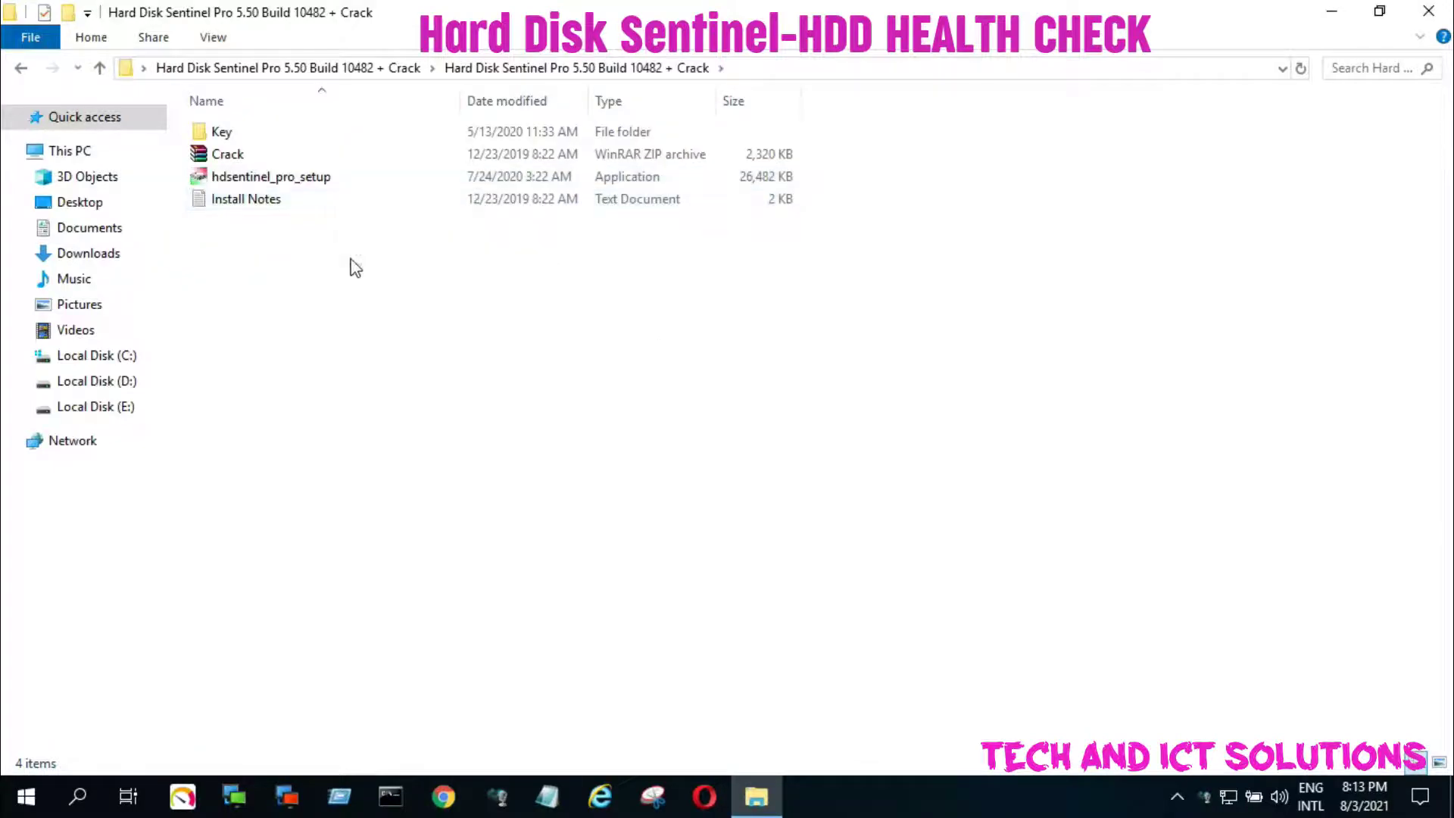
click(253, 186)
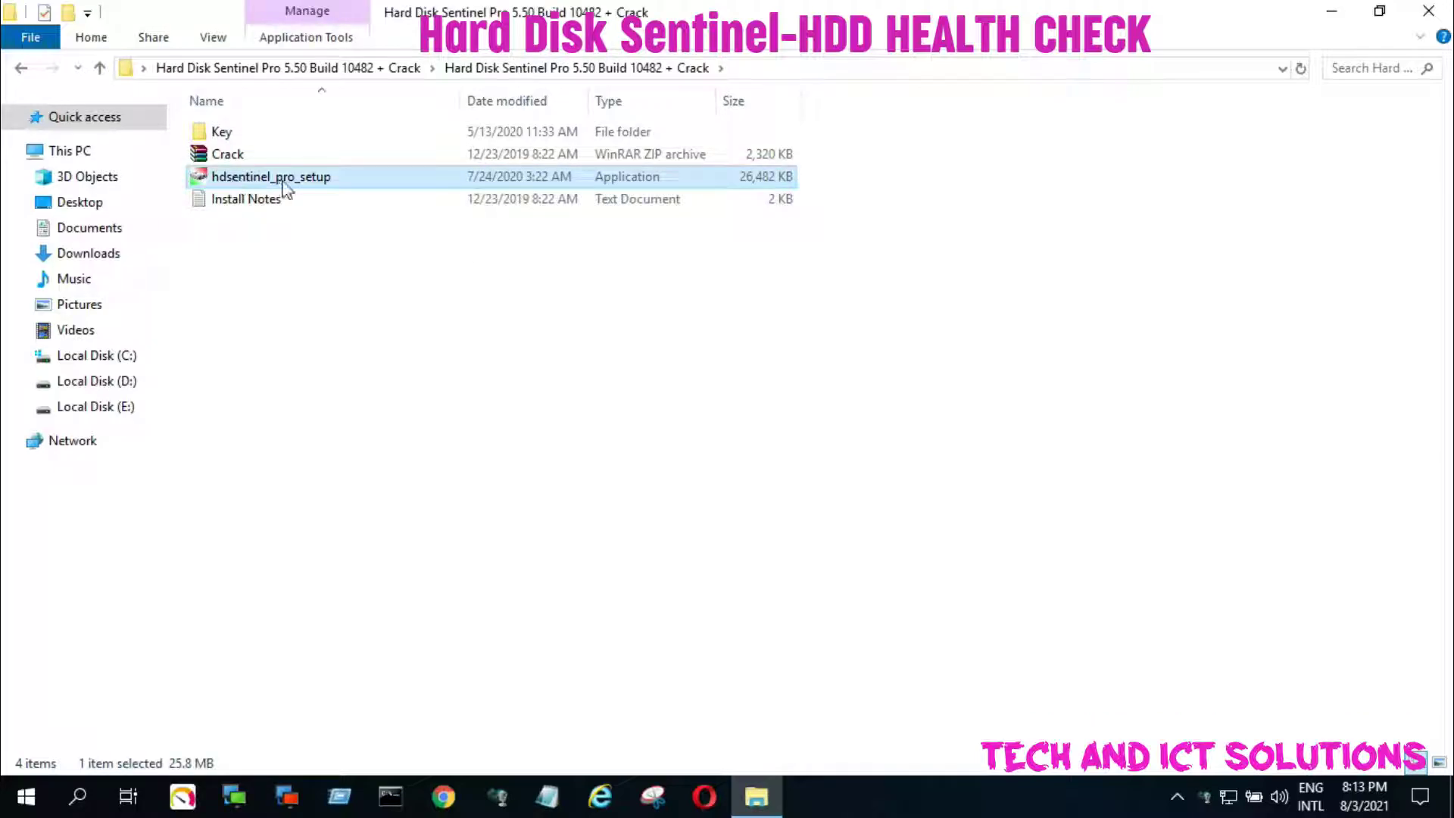
Run the setup as administrator in English and accept the license agreement.
right_click(281, 173)
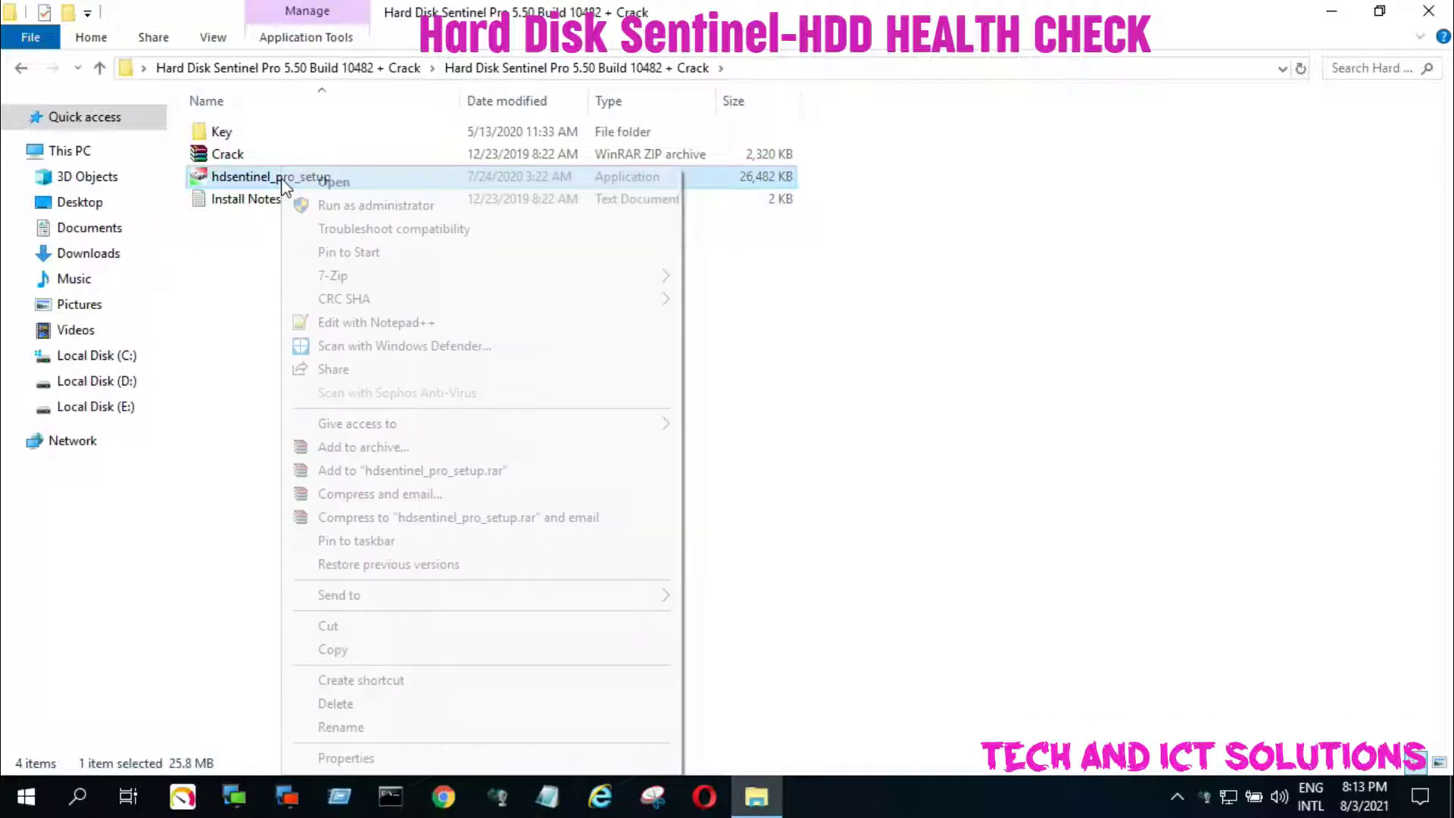
click(348, 208)
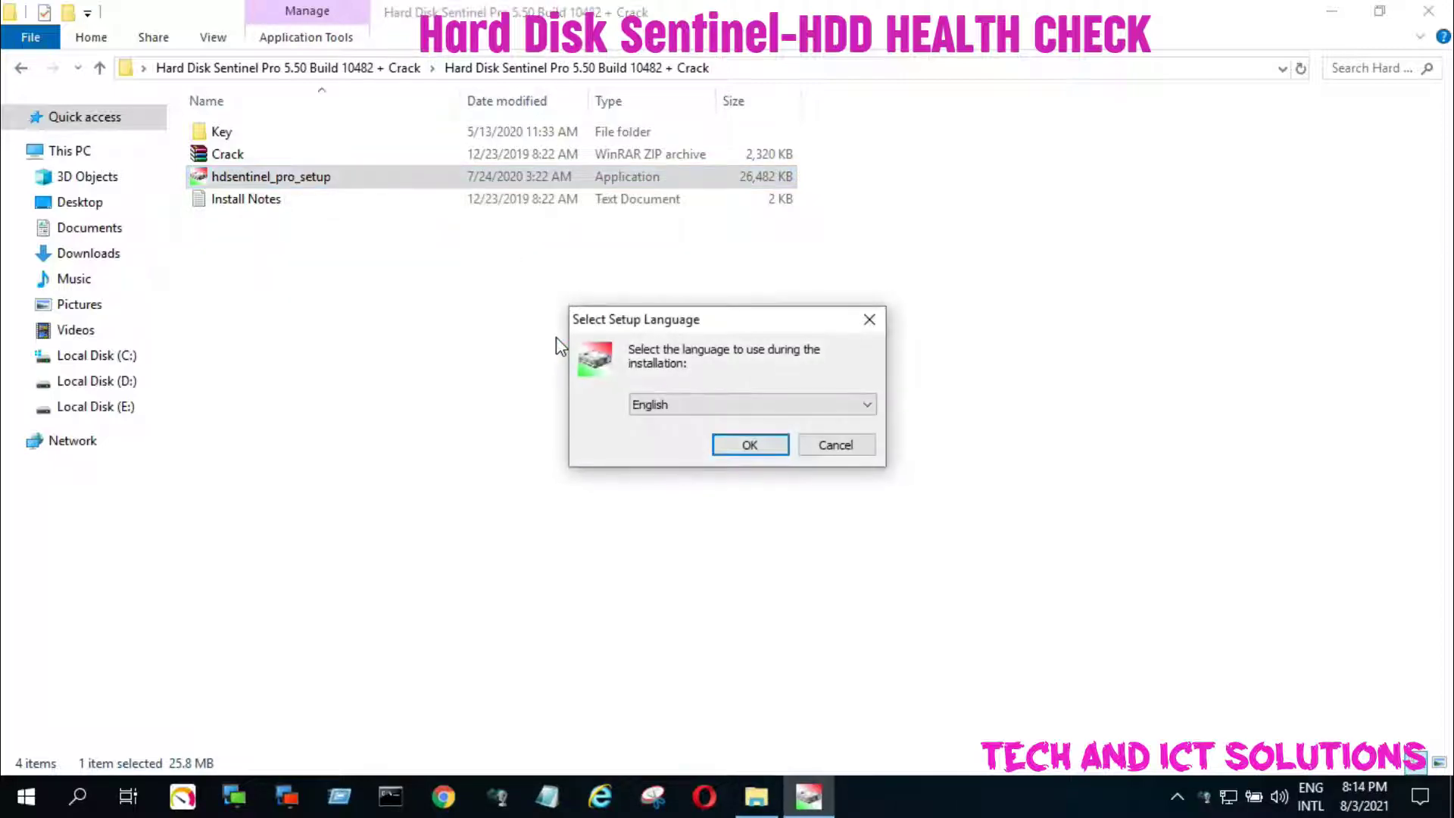
click(749, 446)
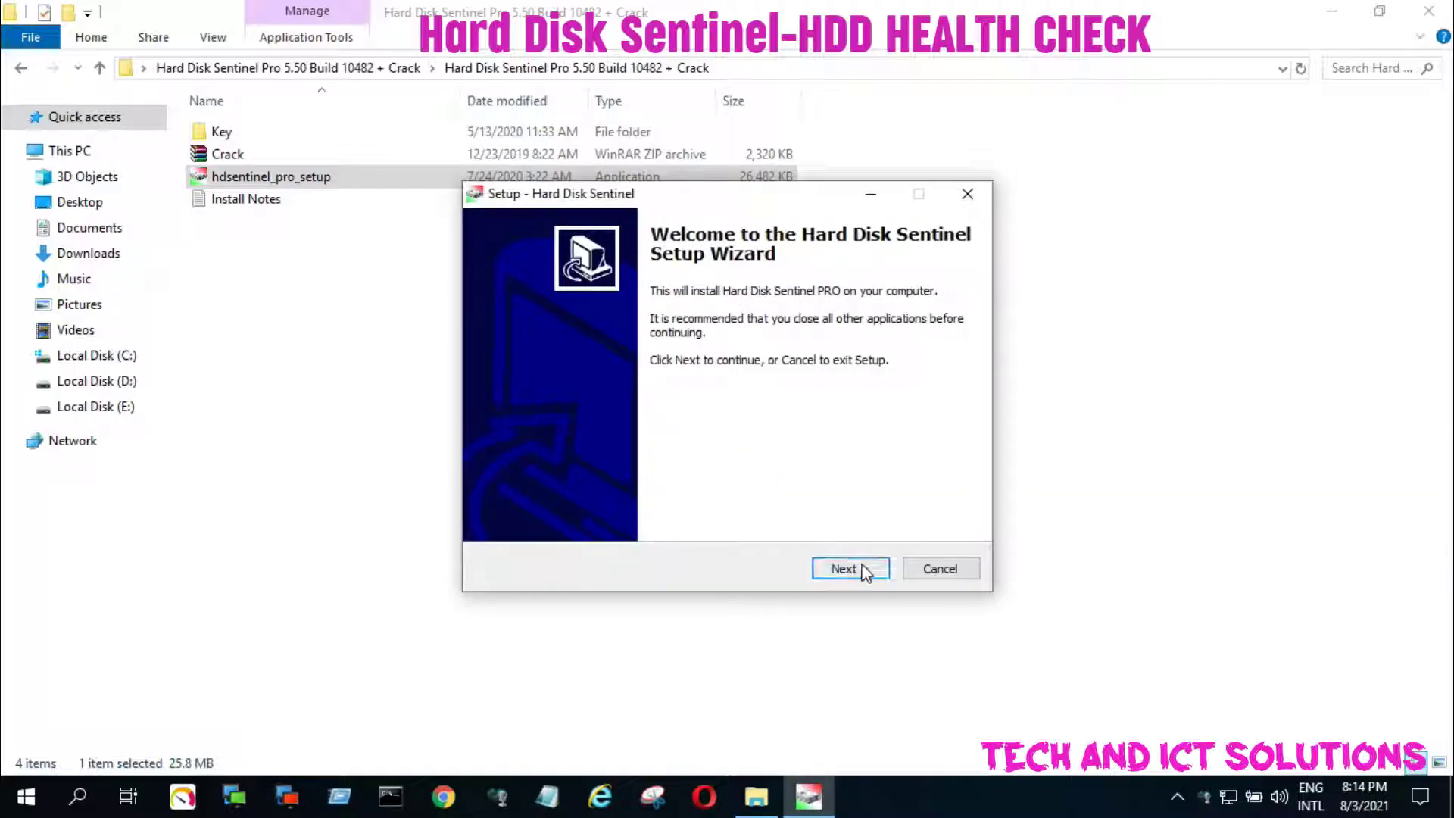
click(851, 570)
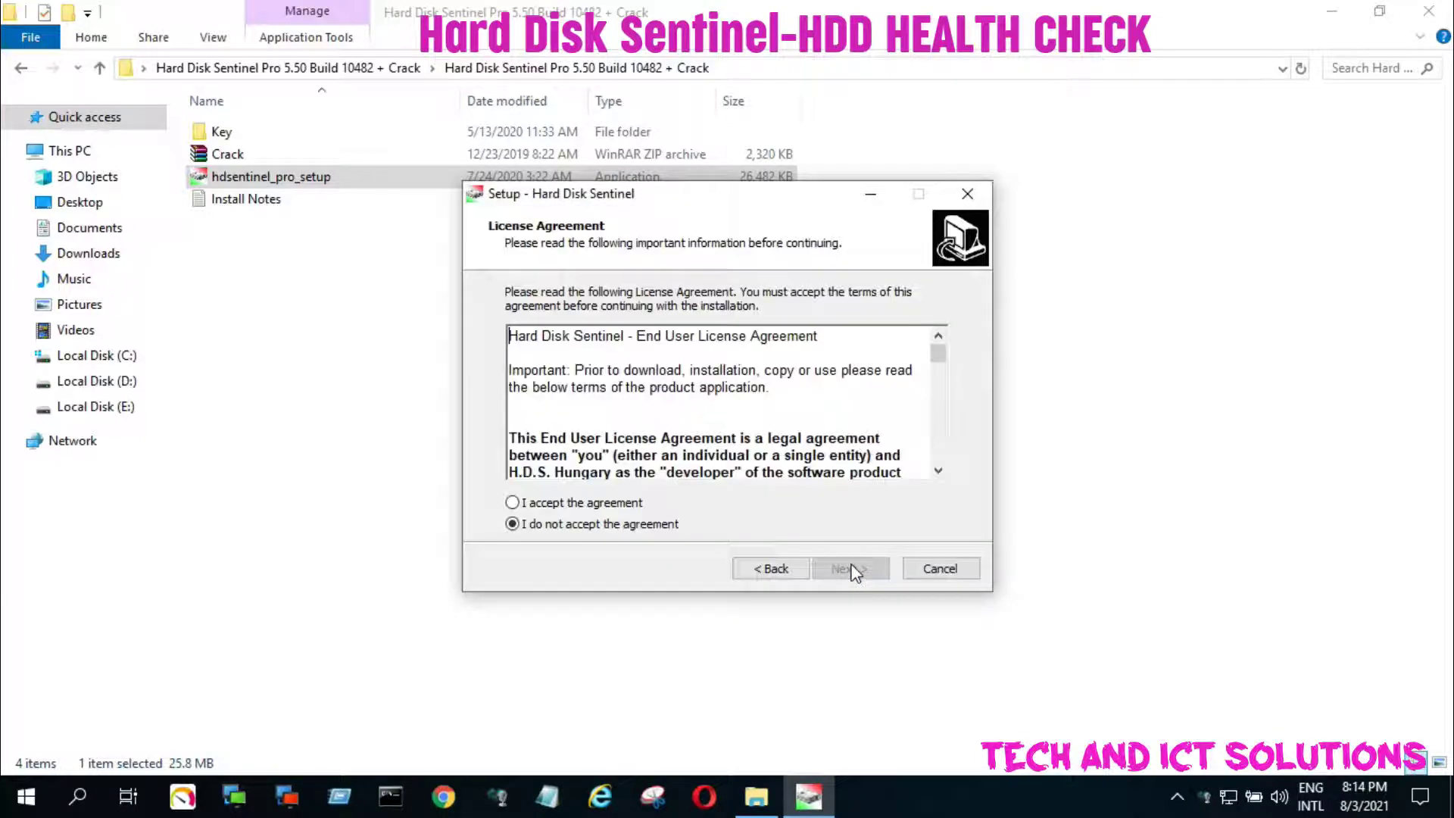
click(513, 502)
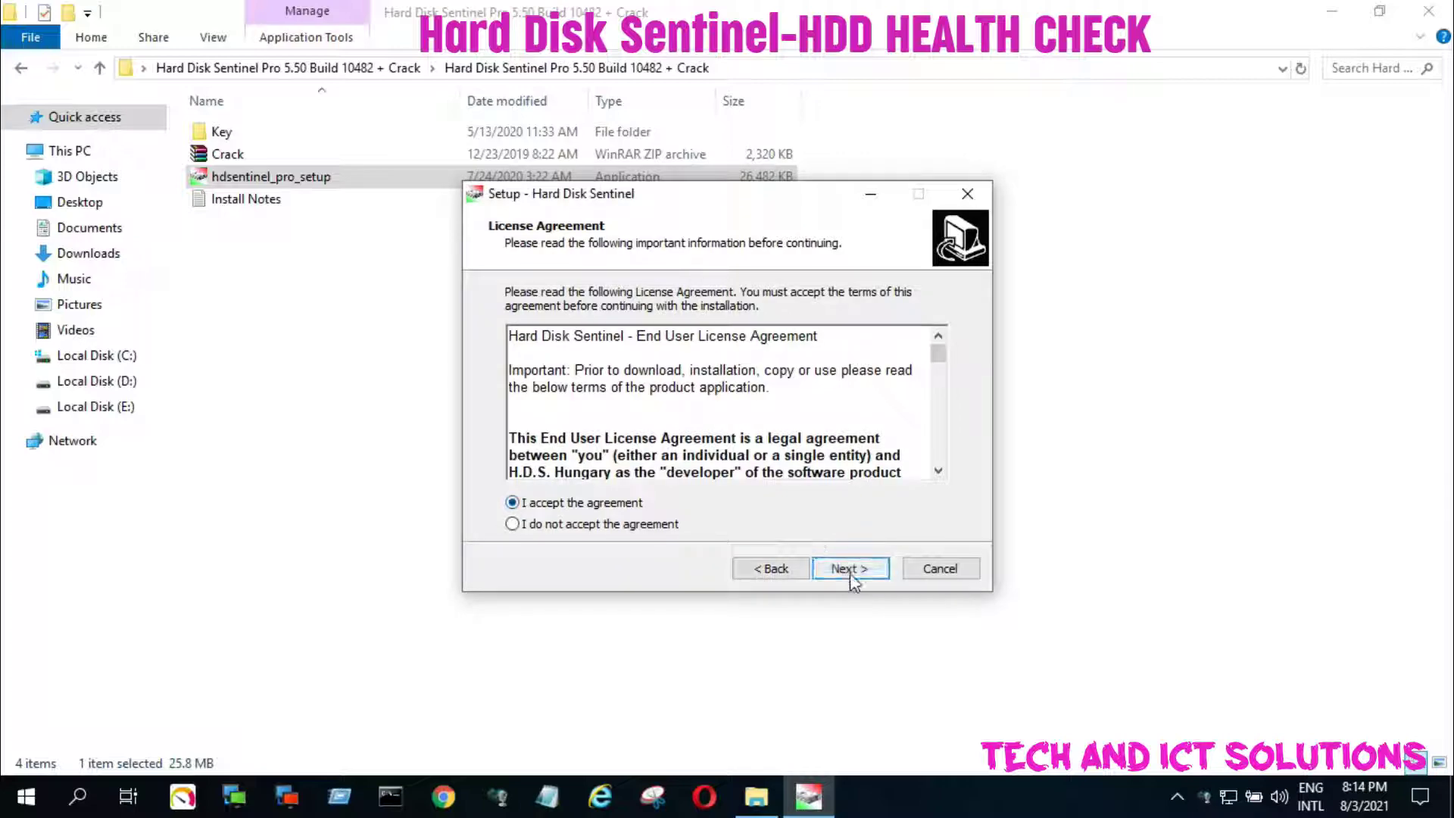
click(849, 570)
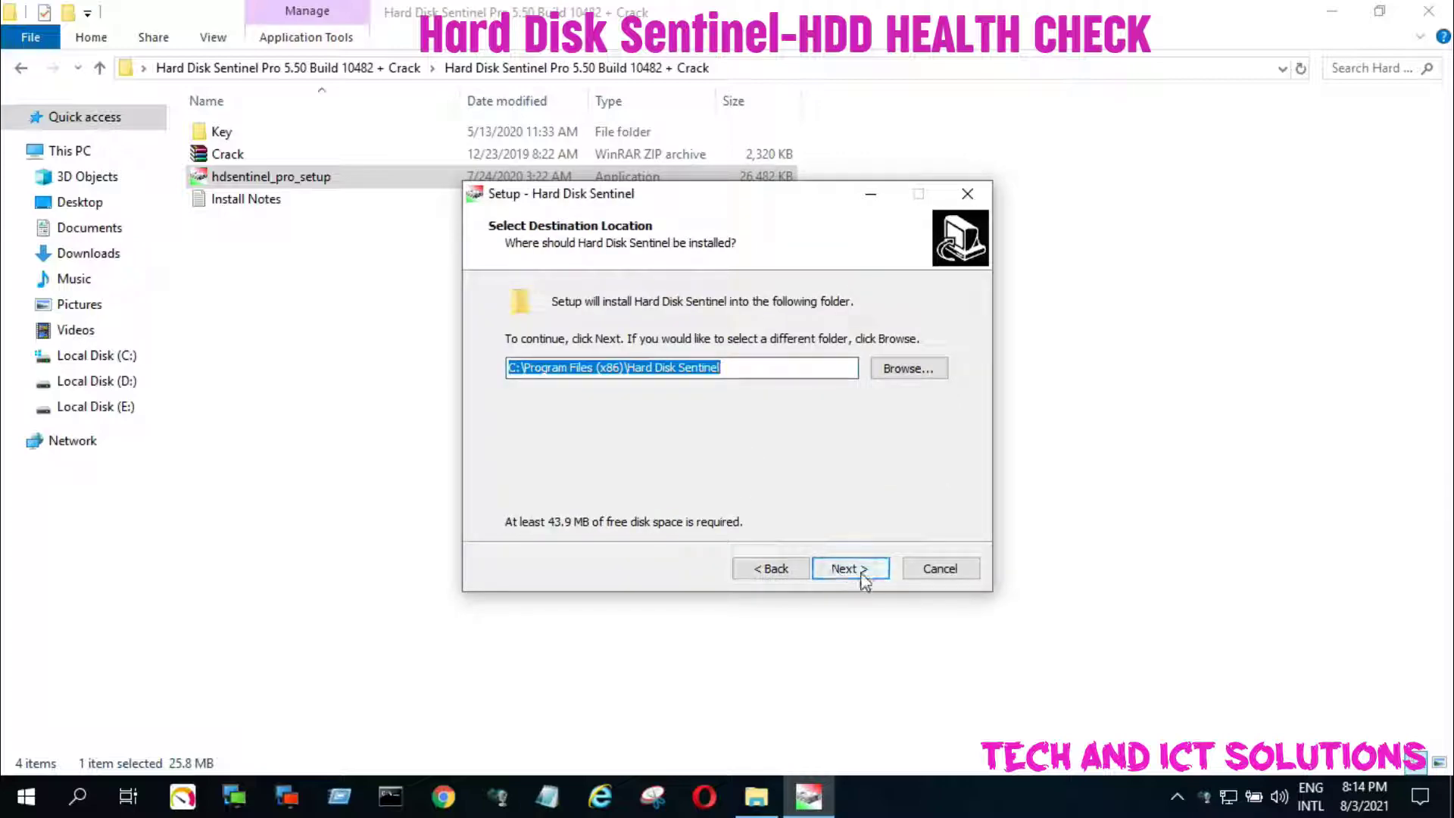
Install into the default C:\Program Files (x86)\Hard Disk Sentinel folder with desktop and Quick Launch icons, then launch the program.
click(828, 570)
click(806, 489)
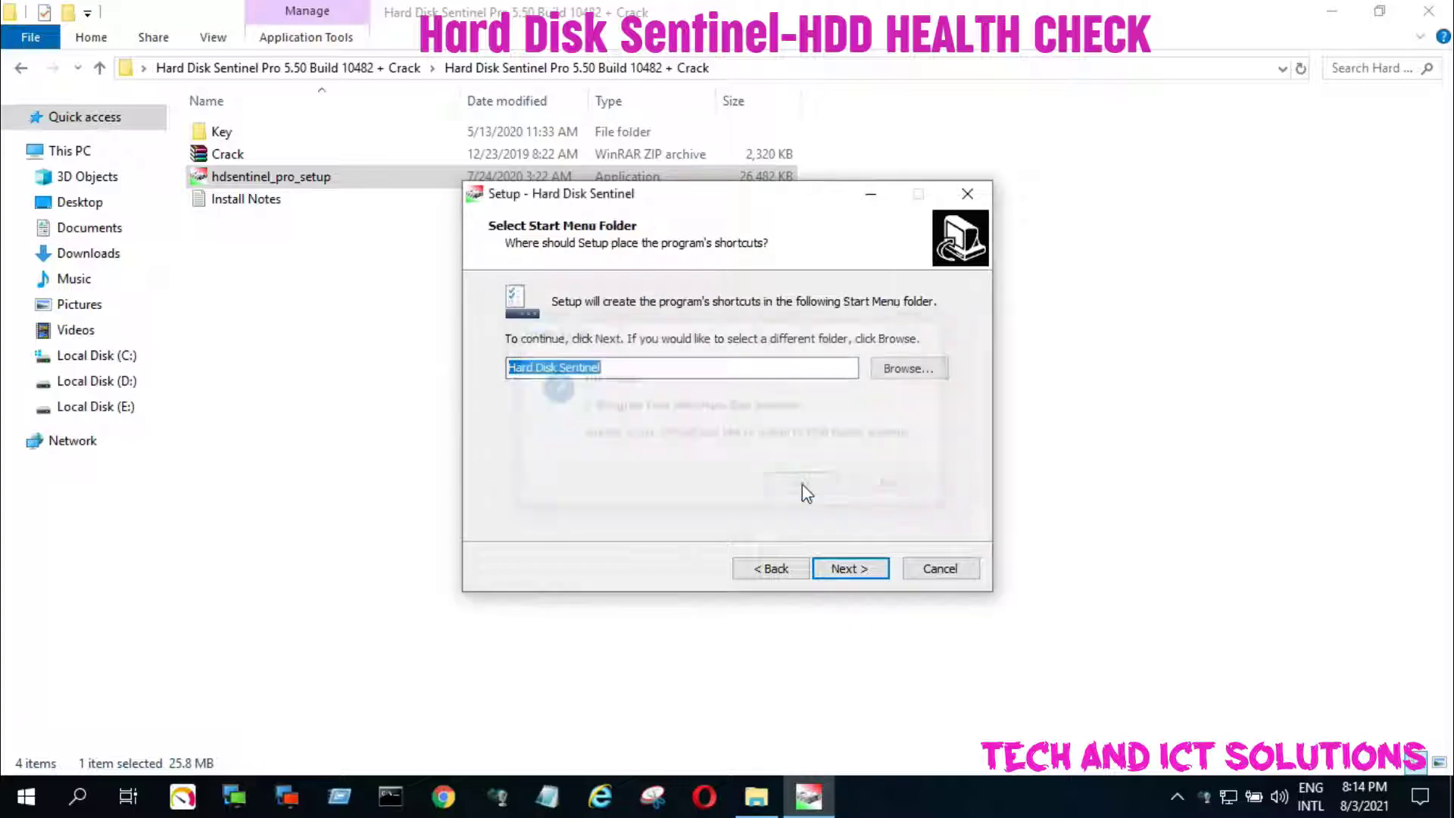
click(846, 575)
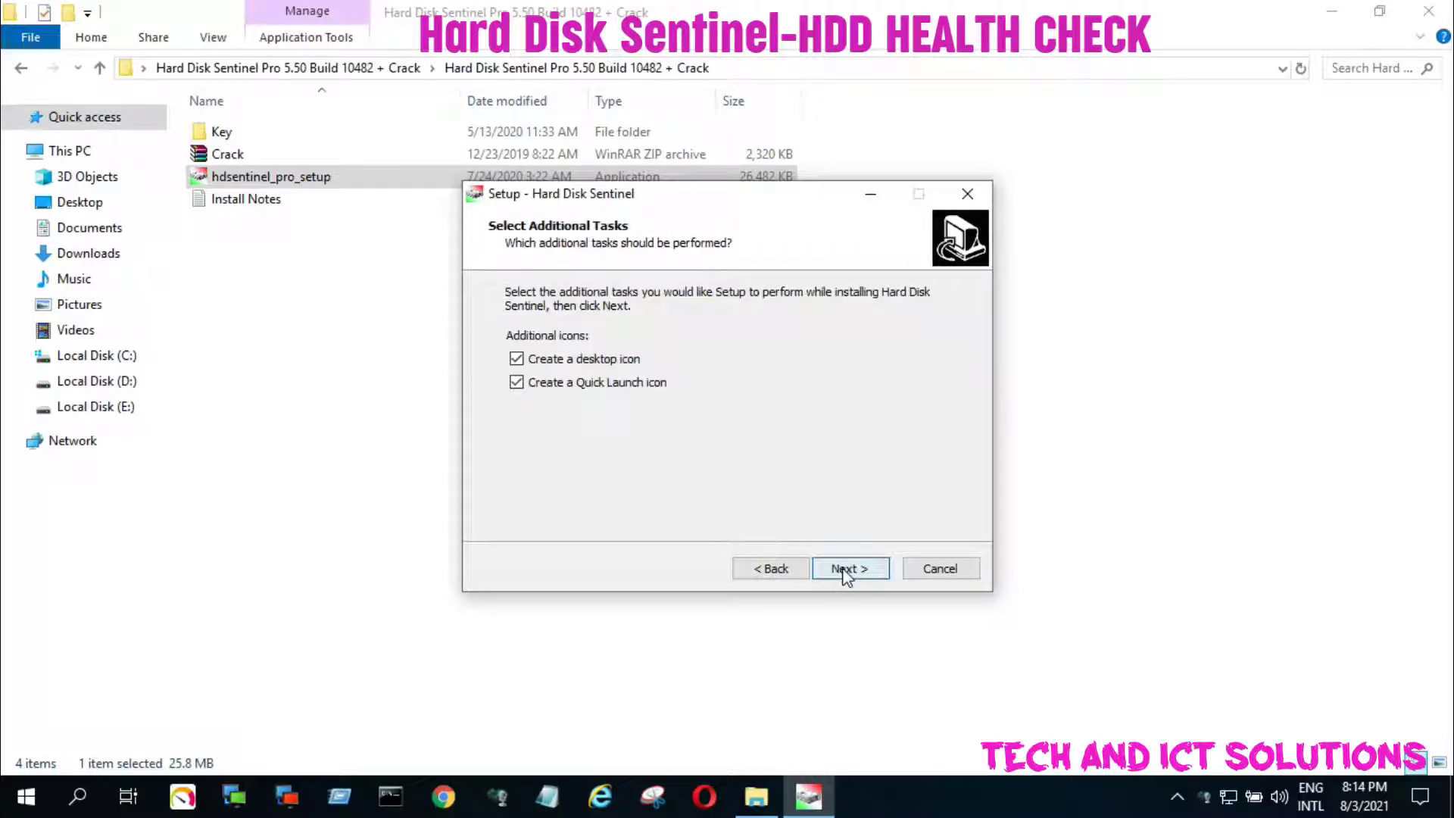
click(857, 576)
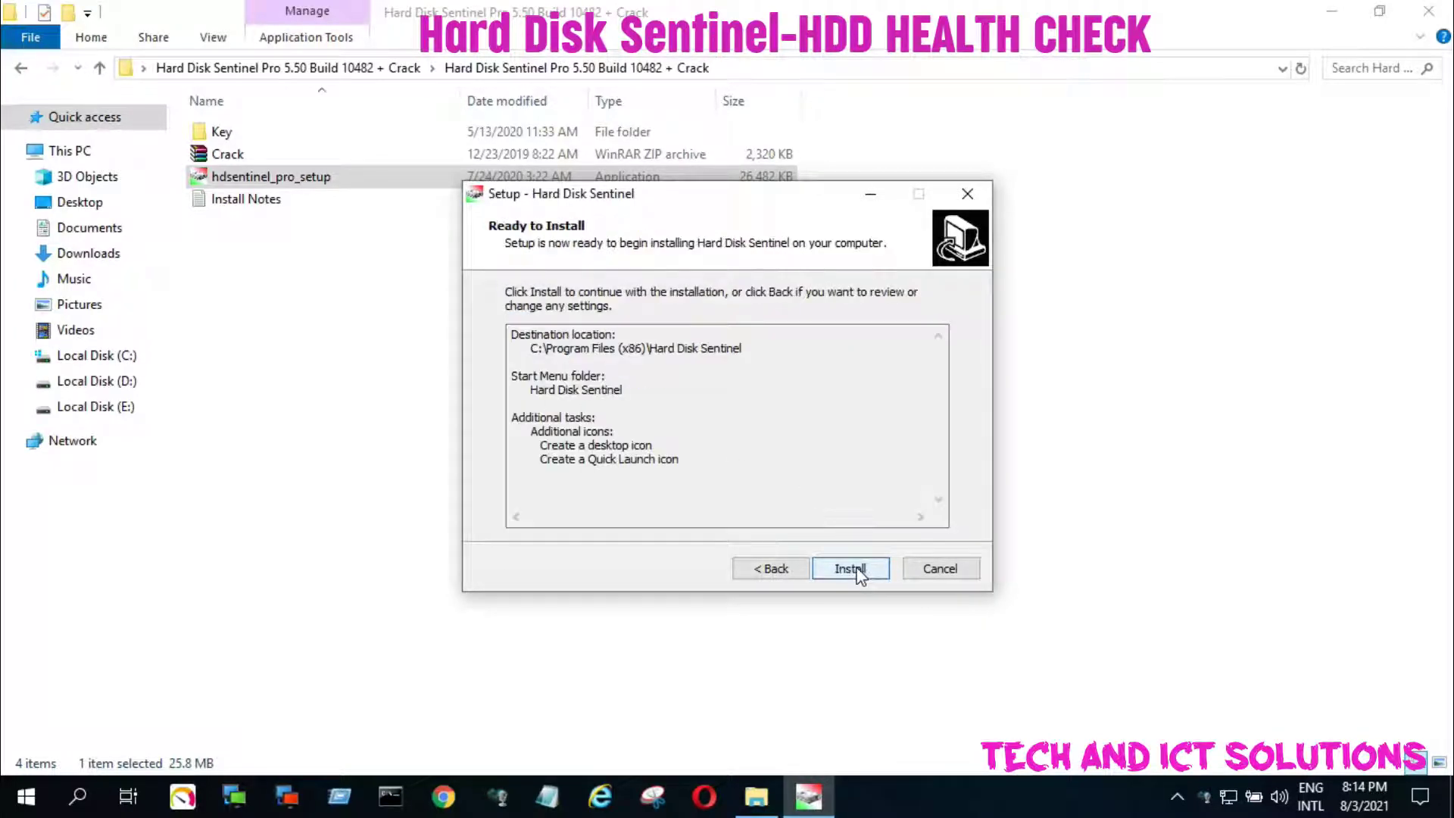
click(856, 574)
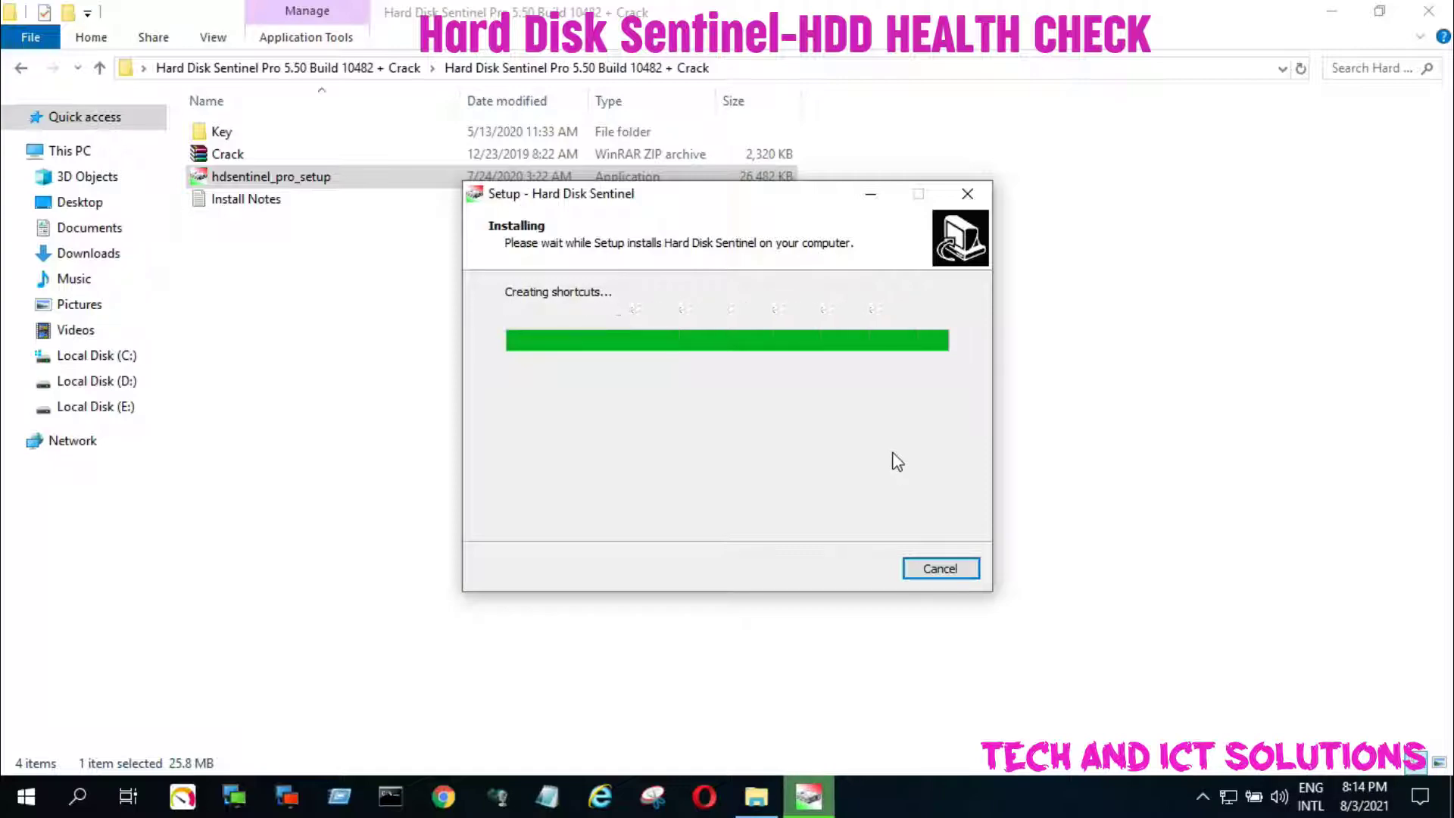
click(862, 572)
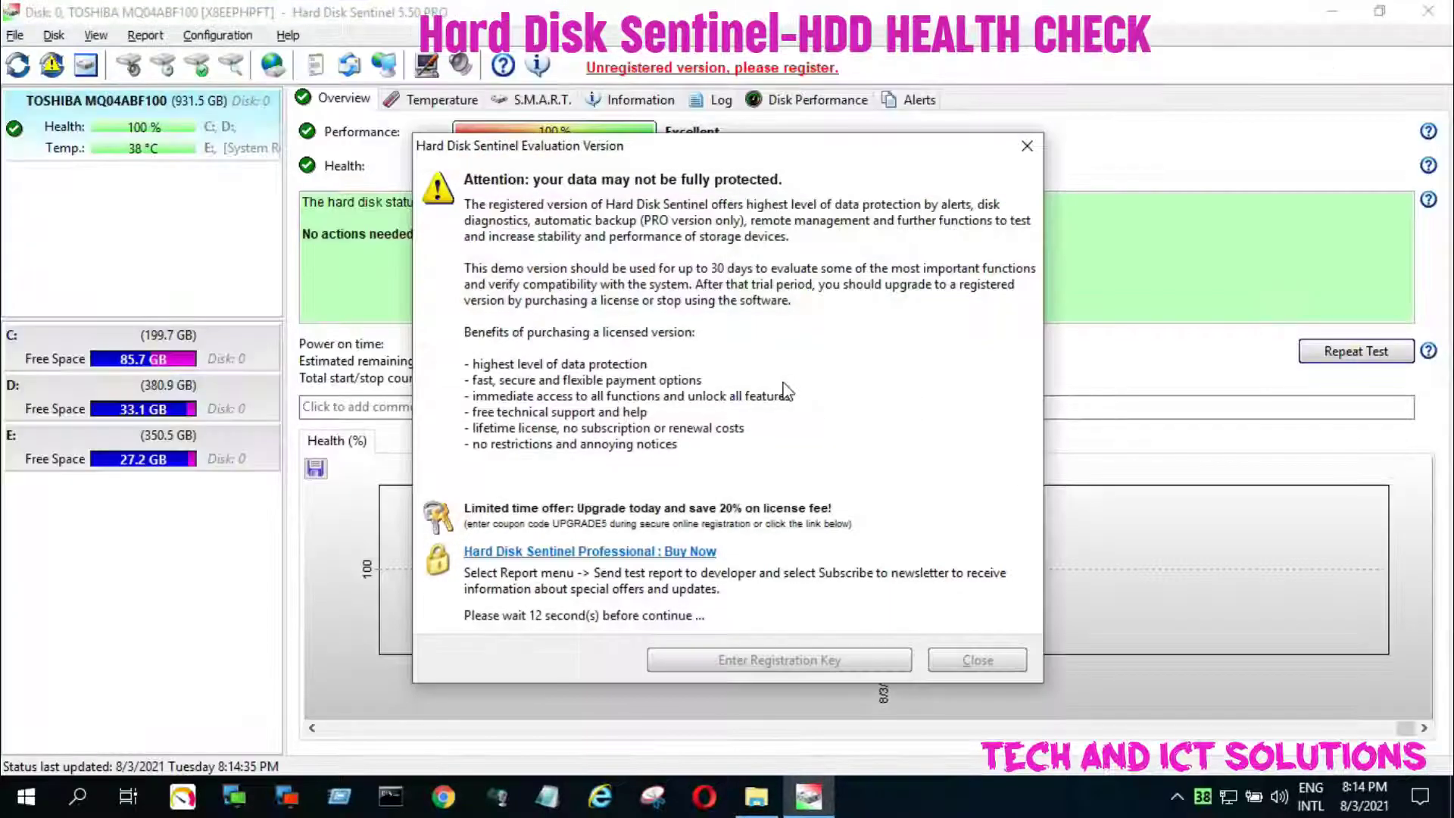
Dismiss the evaluation notice and highlight the PERFECT status and No actions needed lines on the Overview.
click(977, 662)
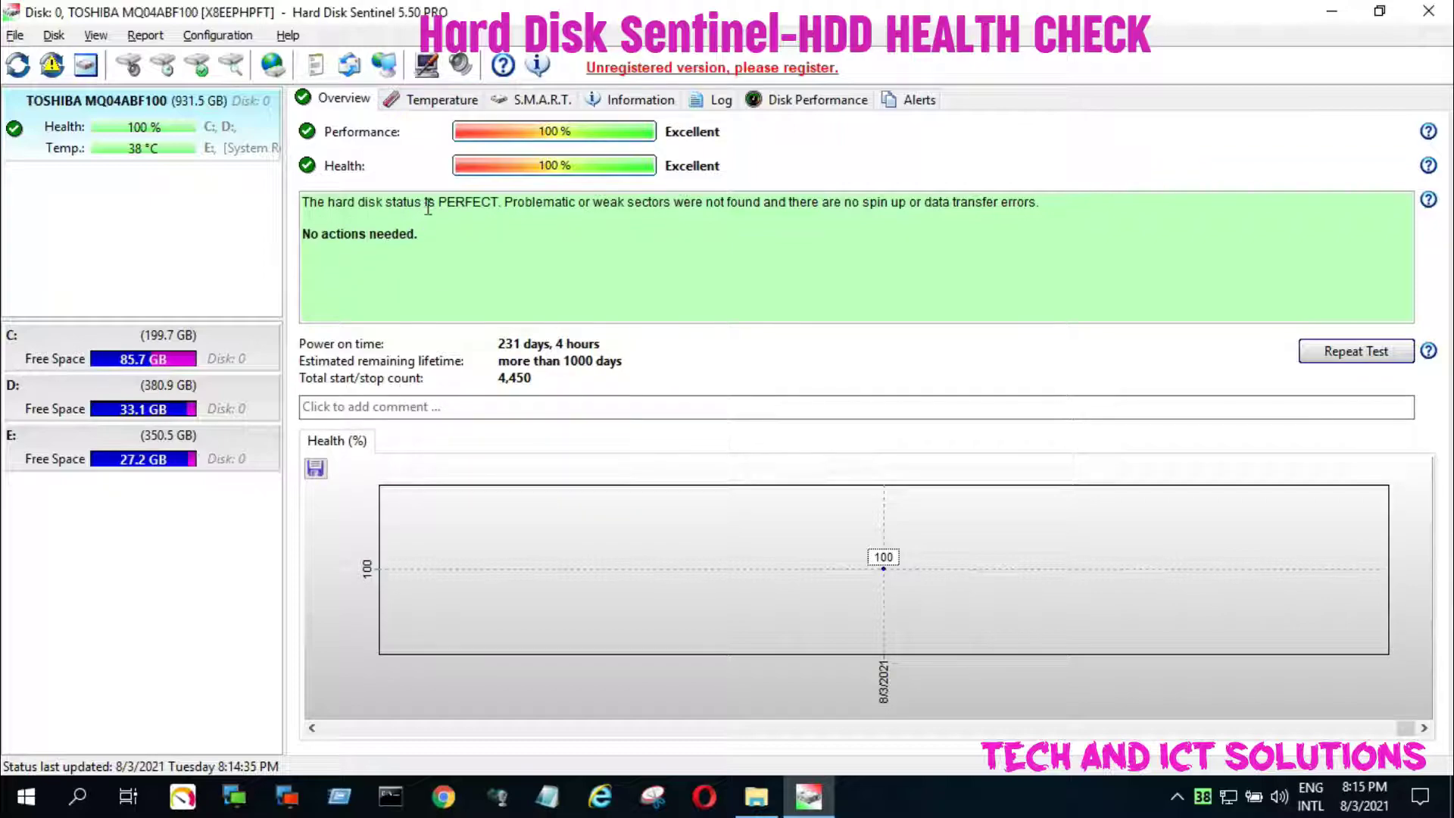
drag(500, 202, 310, 203)
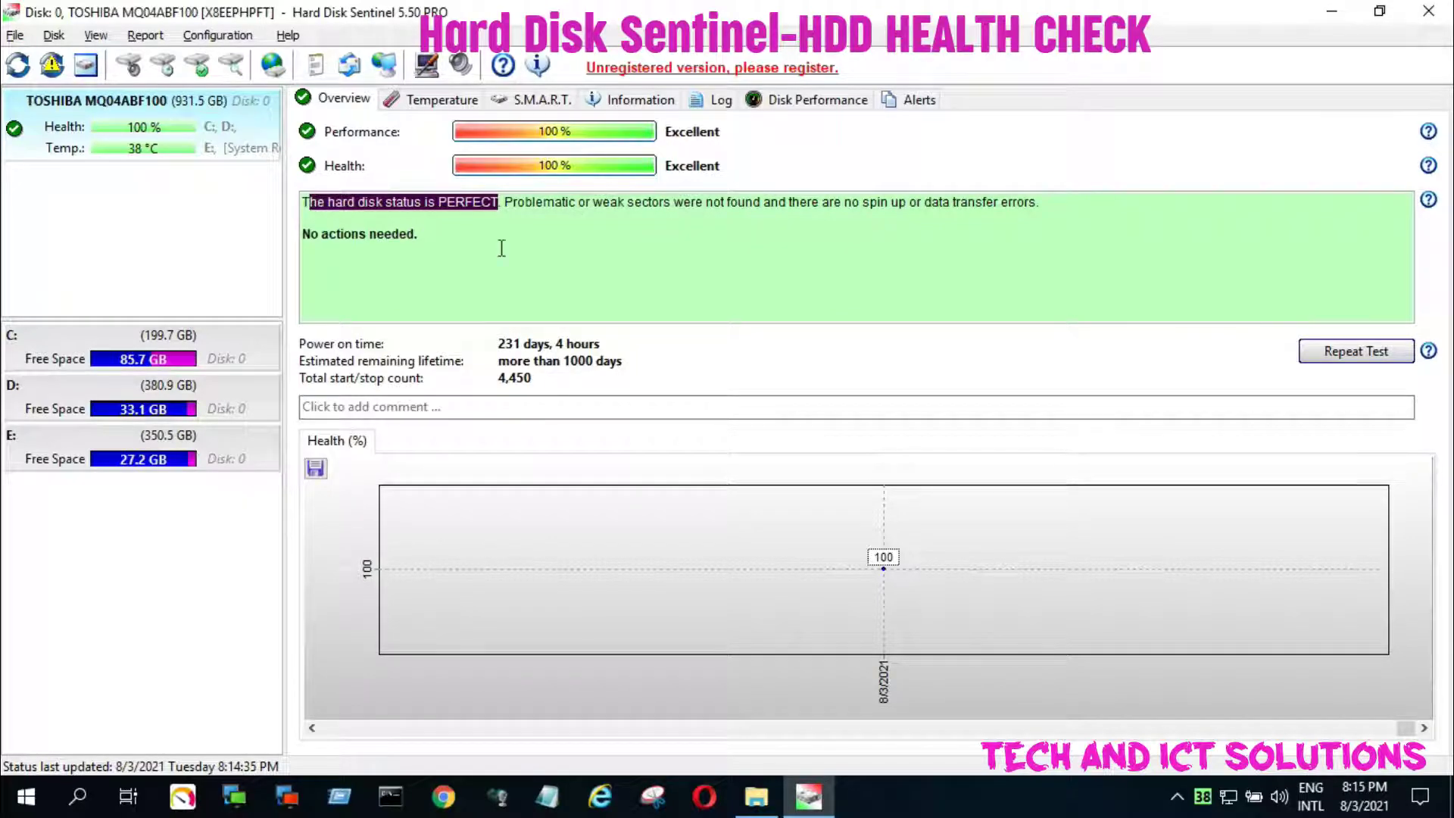
drag(441, 243, 349, 239)
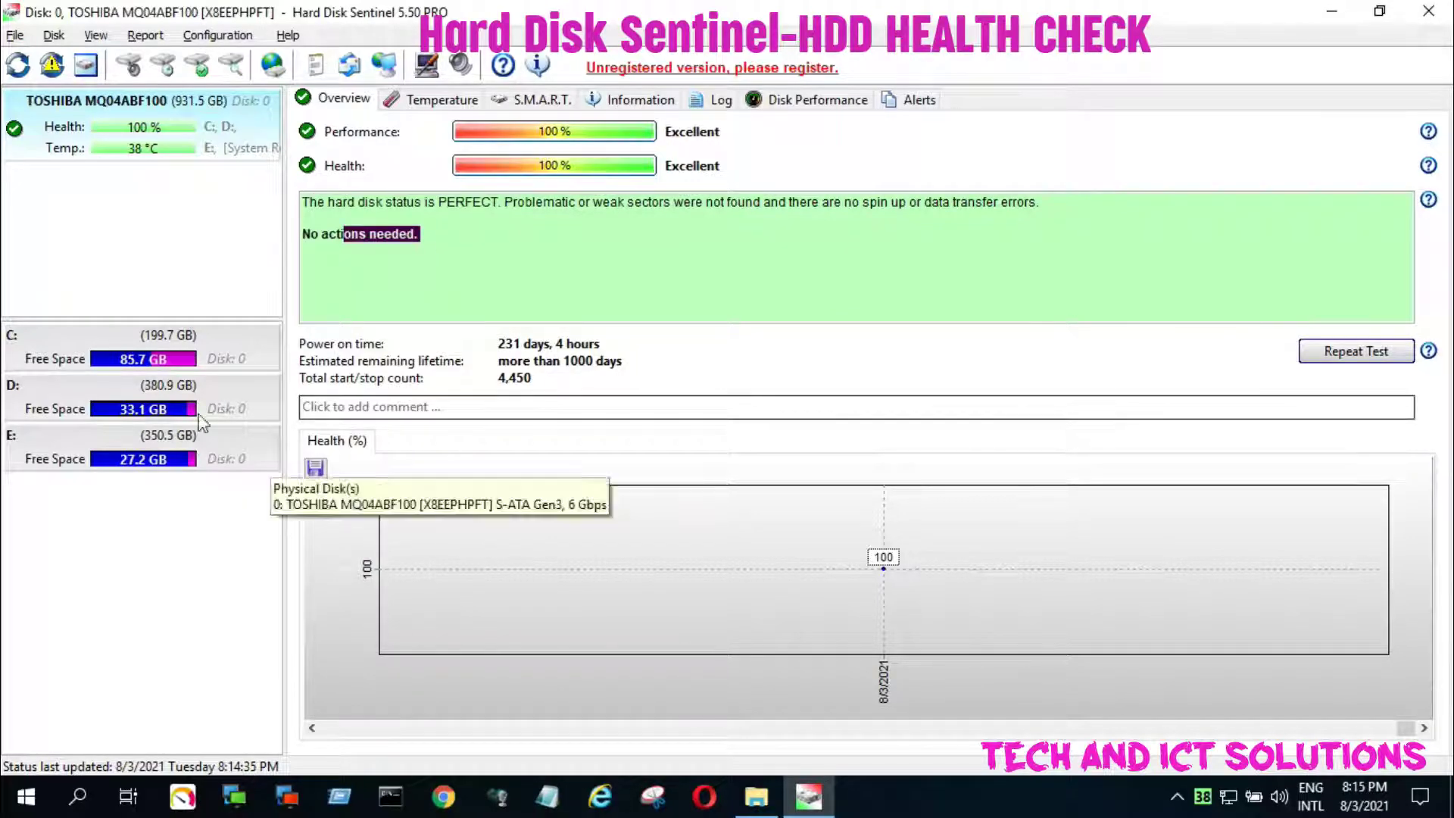
View the disk's temperature readings, then its S.M.A.R.T. attribute table.
click(425, 103)
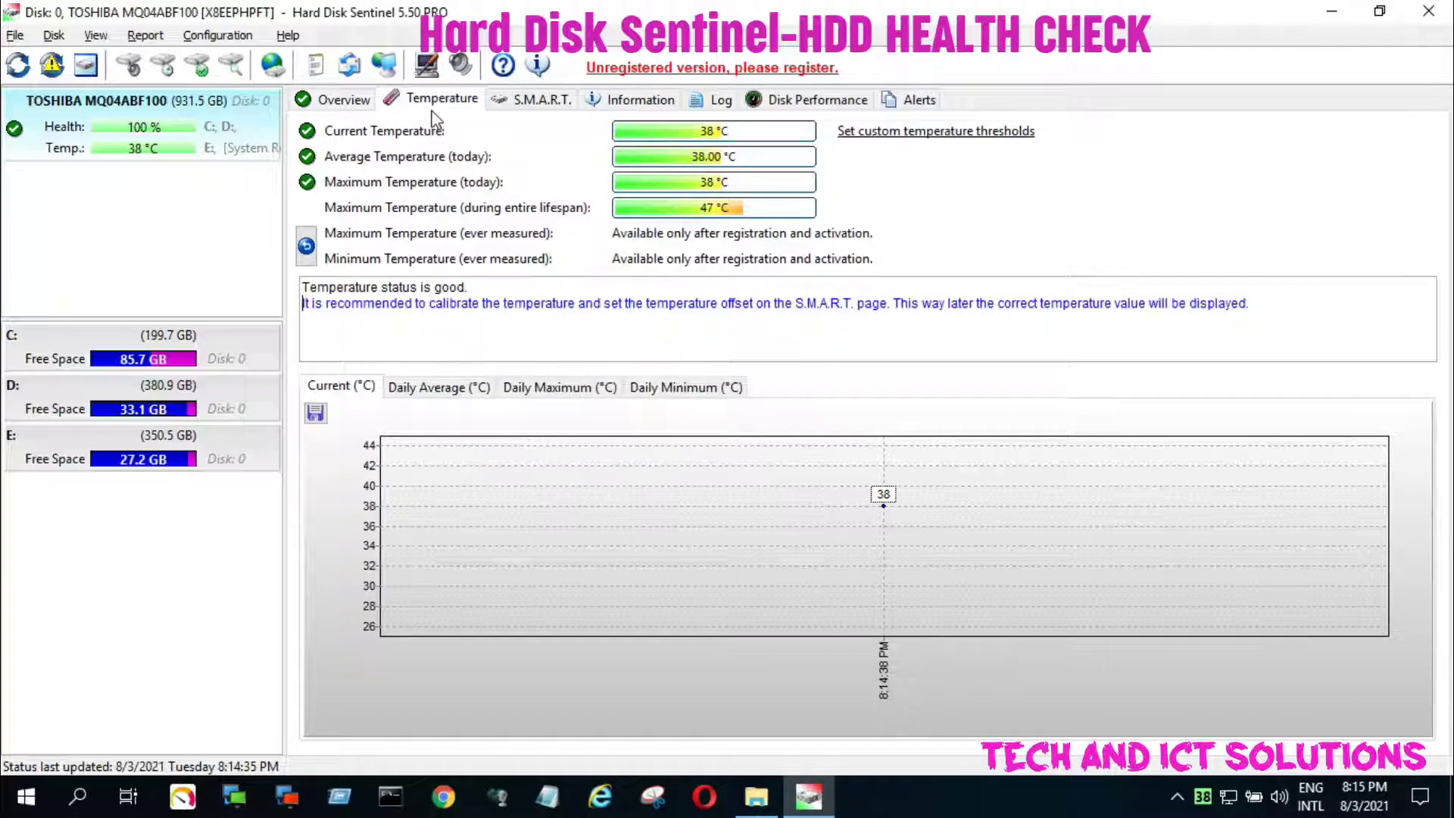
click(355, 105)
click(434, 104)
click(534, 102)
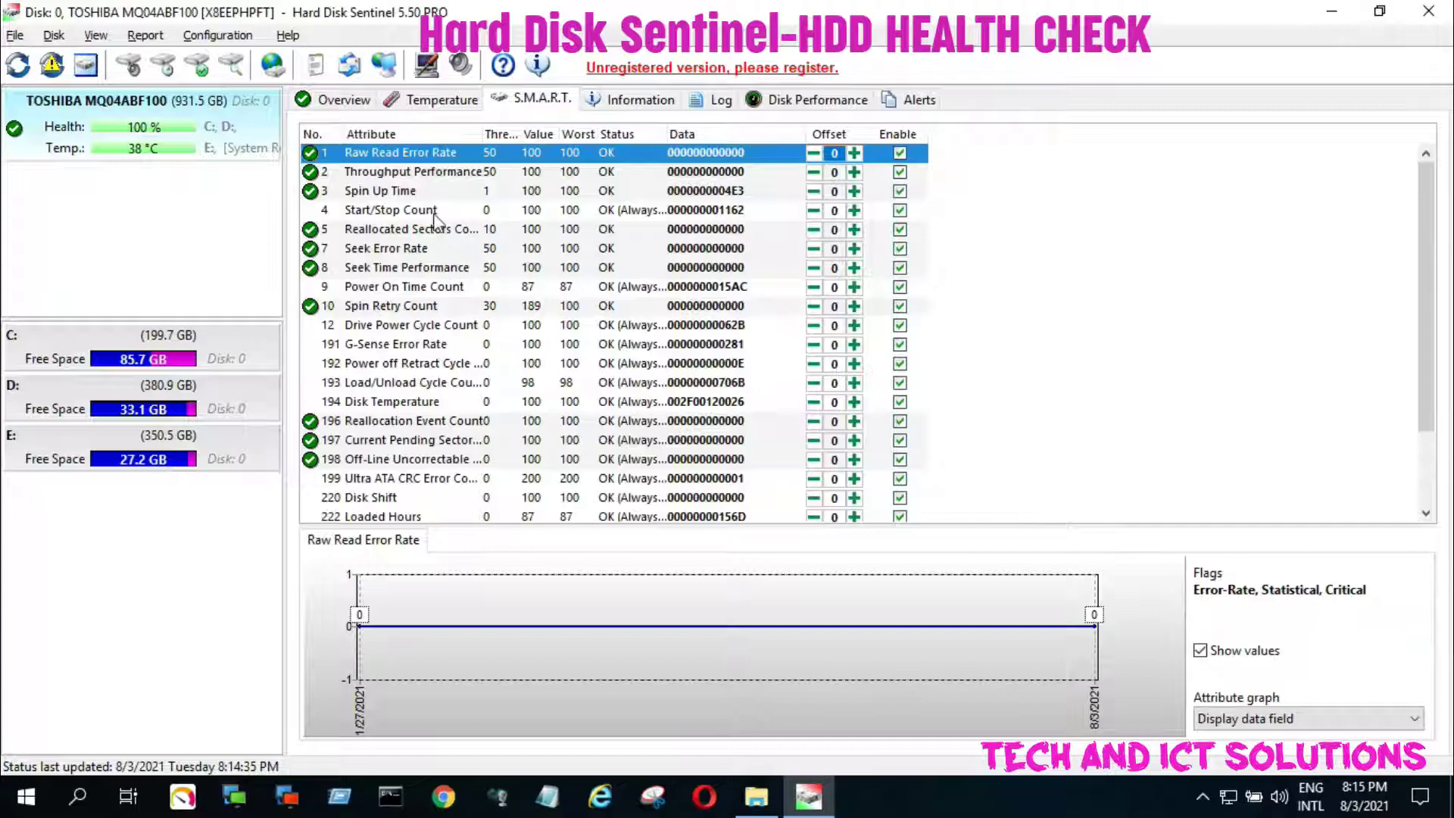
scroll(460, 386, down, 2)
scroll(508, 228, up, 2)
Review the Information, Log, Disk Performance and Alerts views, then show the C: partition's space details.
click(614, 100)
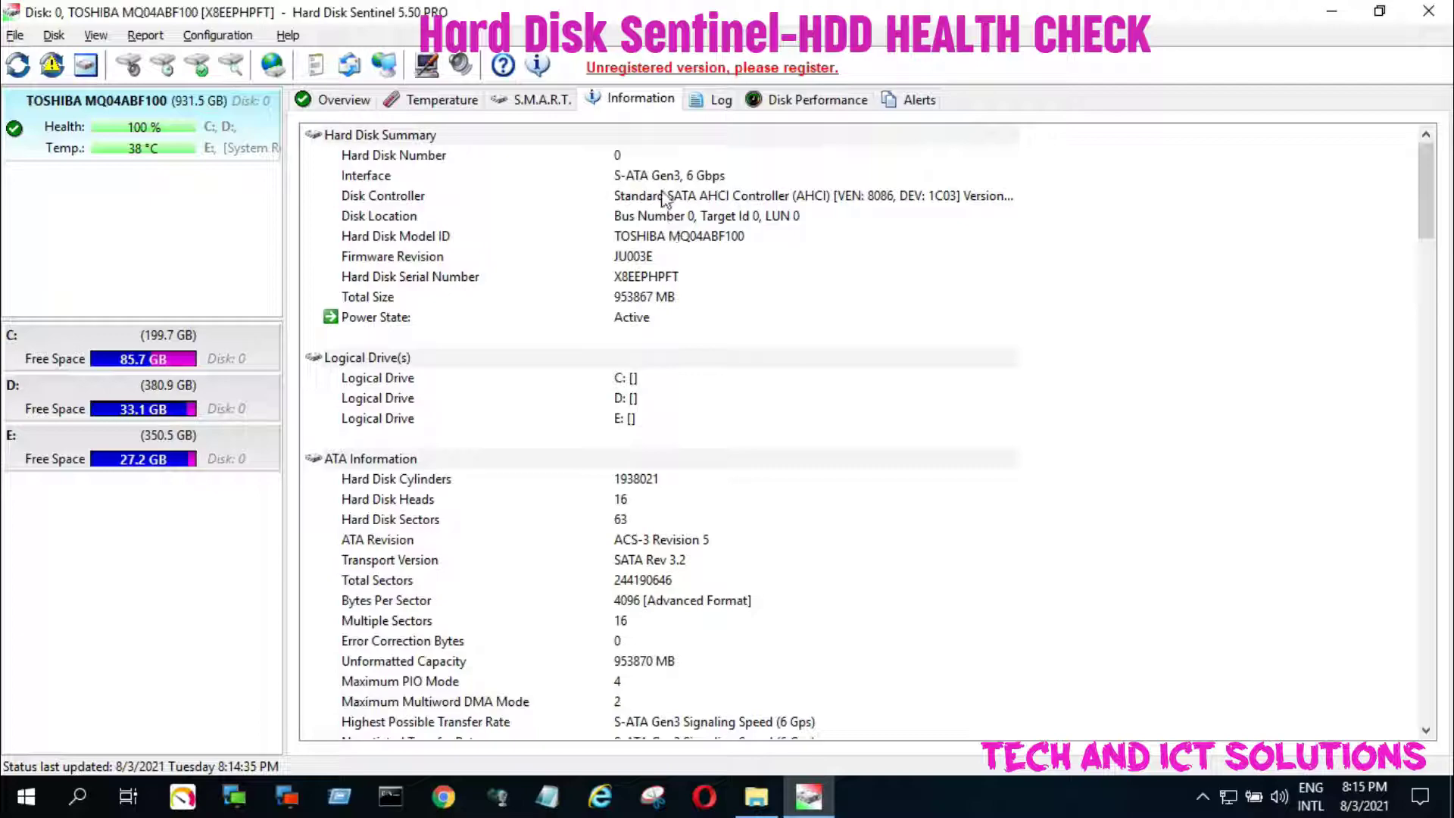
scroll(663, 474, down, 1)
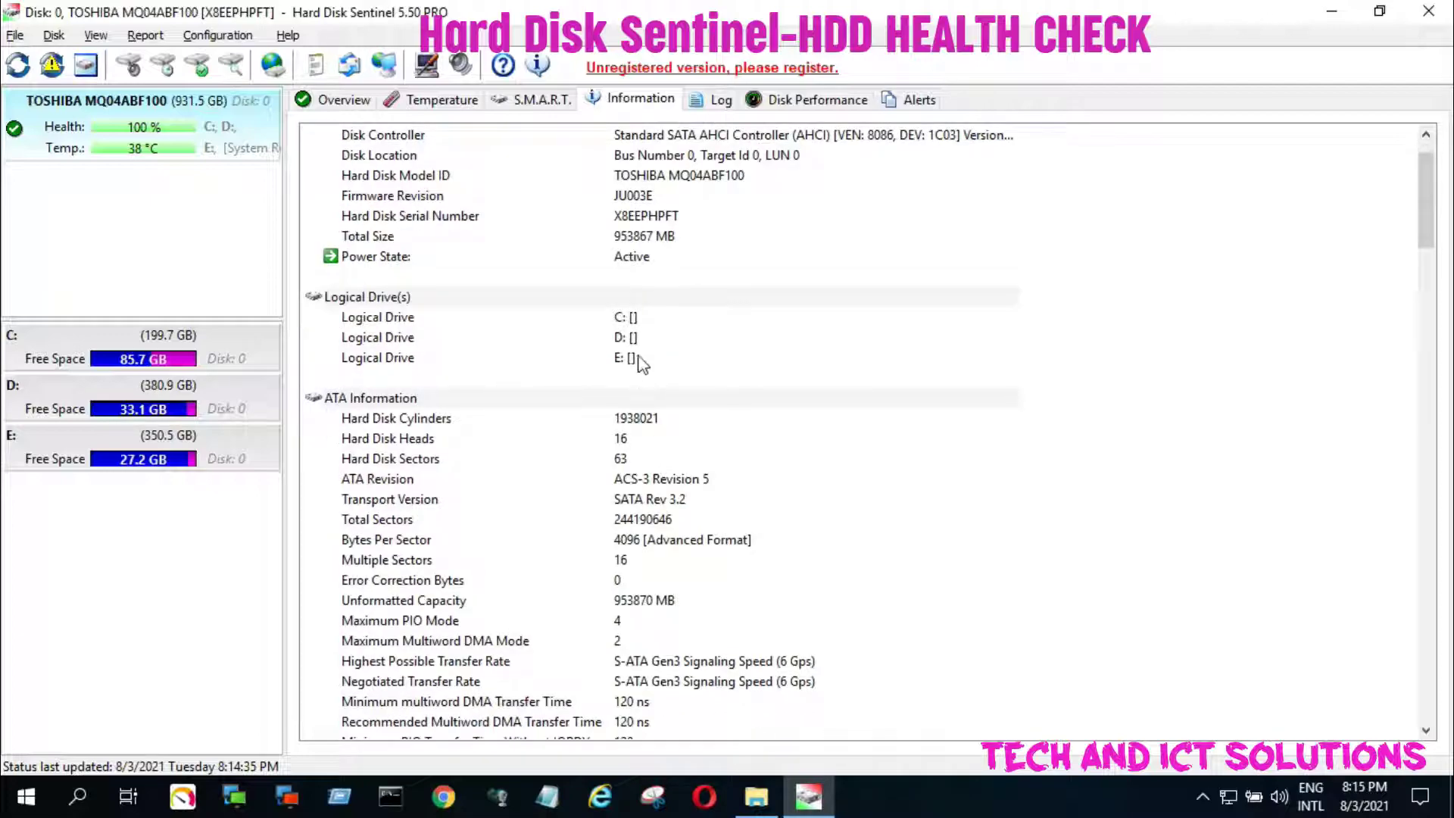
scroll(678, 548, down, 3)
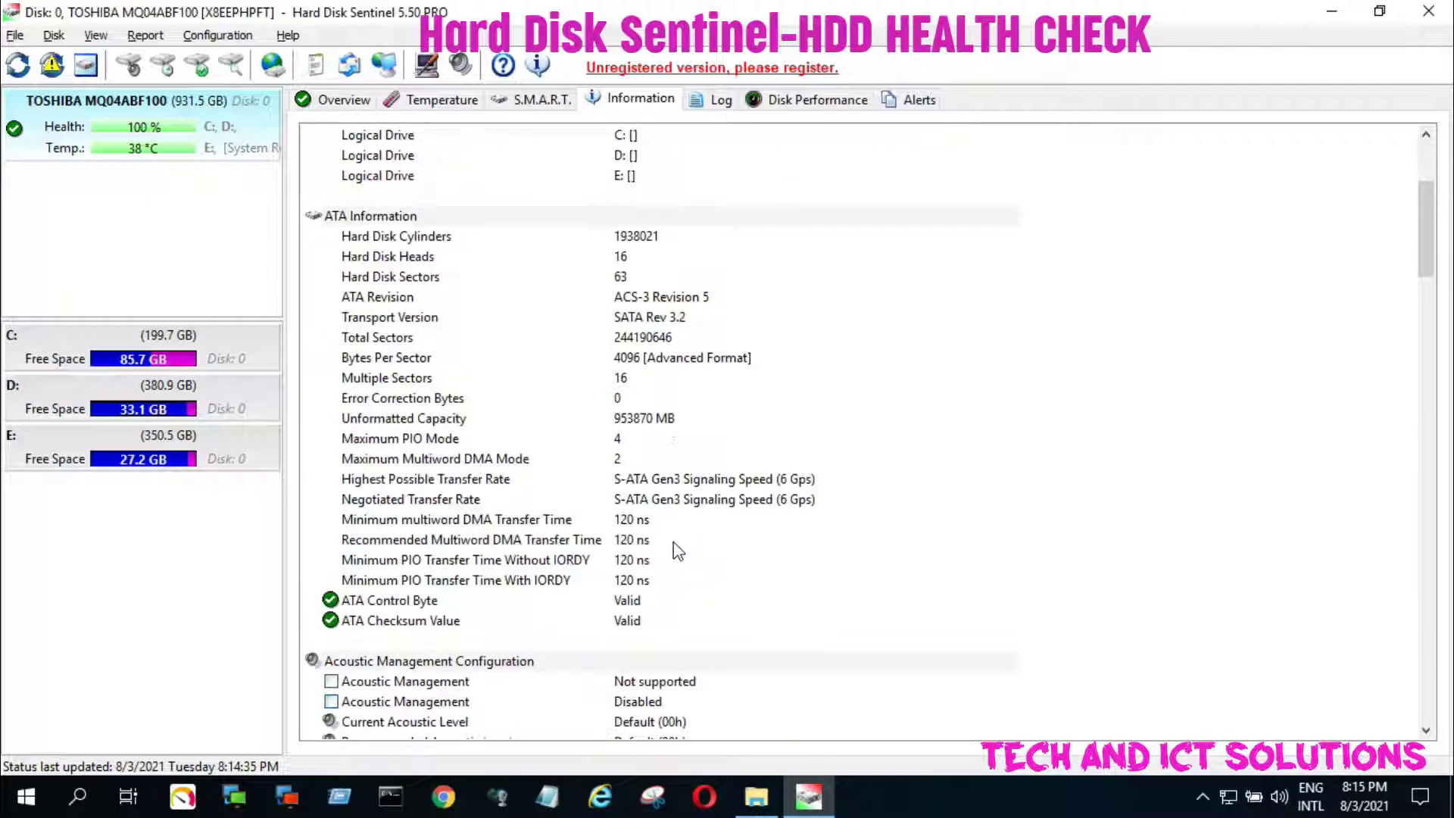
scroll(678, 548, down, 1)
scroll(679, 547, down, 6)
scroll(679, 548, down, 4)
scroll(679, 549, down, 5)
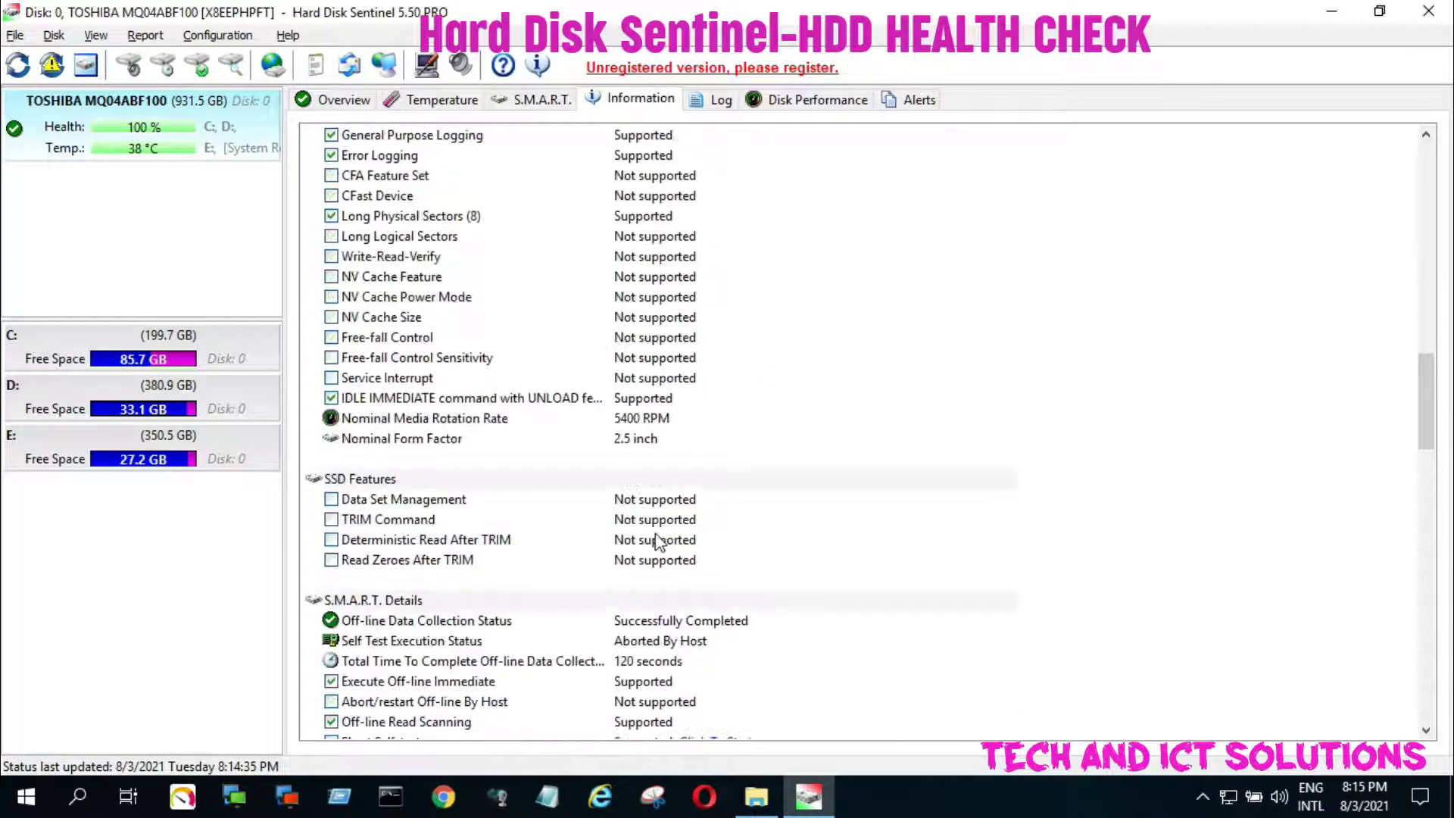
scroll(671, 546, down, 6)
scroll(665, 543, down, 5)
scroll(653, 541, down, 5)
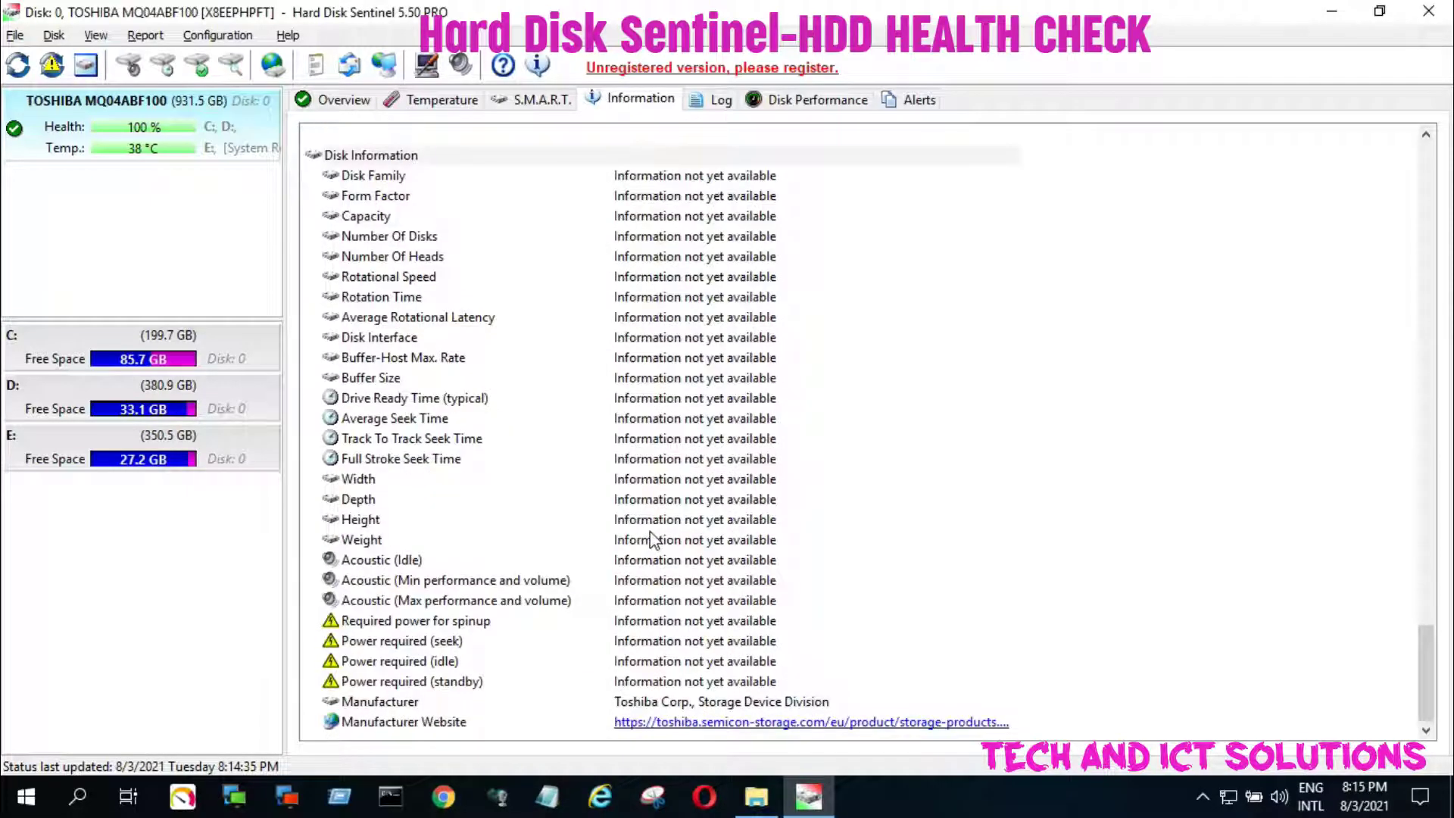
scroll(650, 456, up, 5)
scroll(654, 435, up, 5)
scroll(655, 435, up, 5)
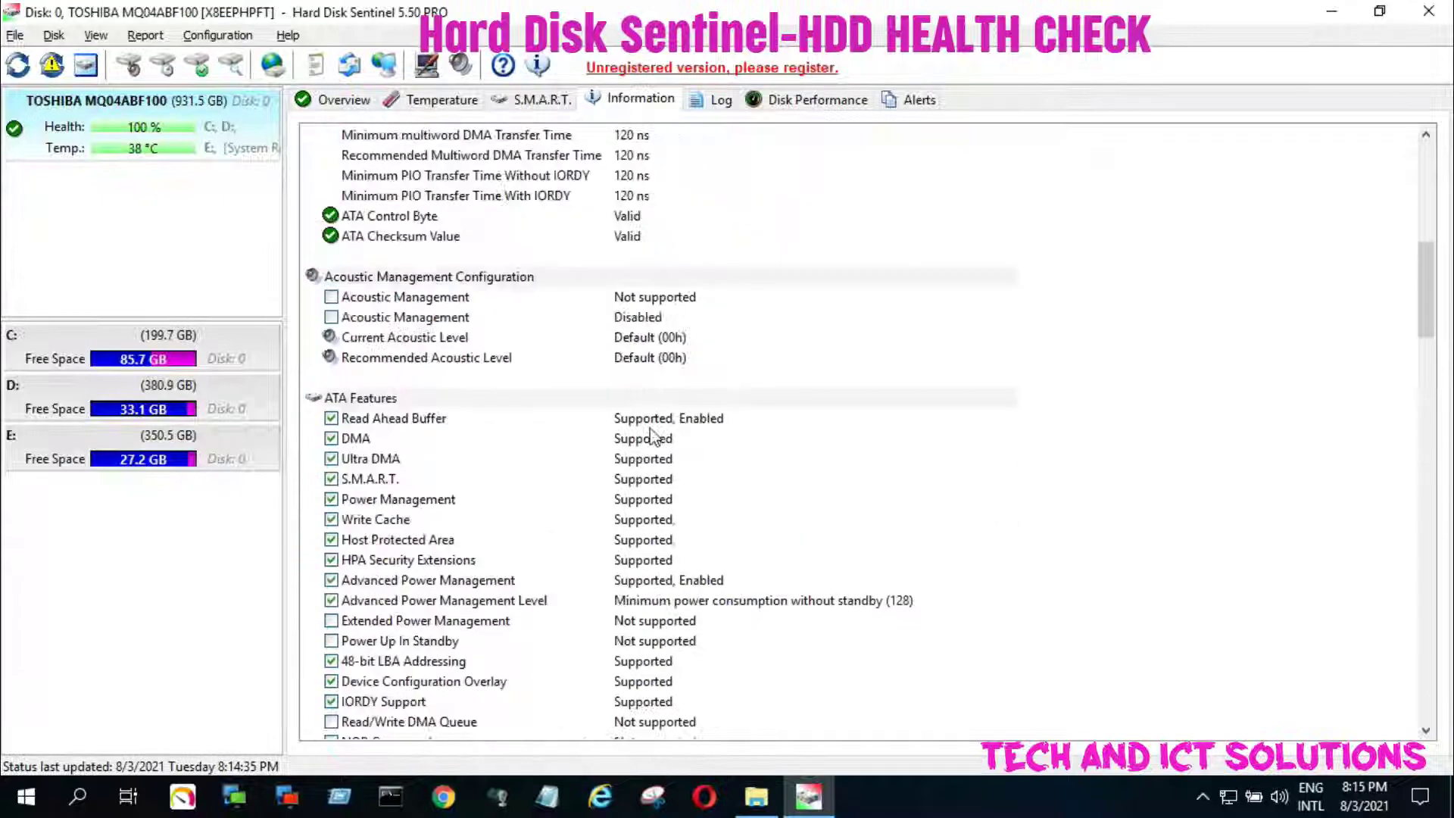
scroll(659, 409, up, 10)
click(720, 102)
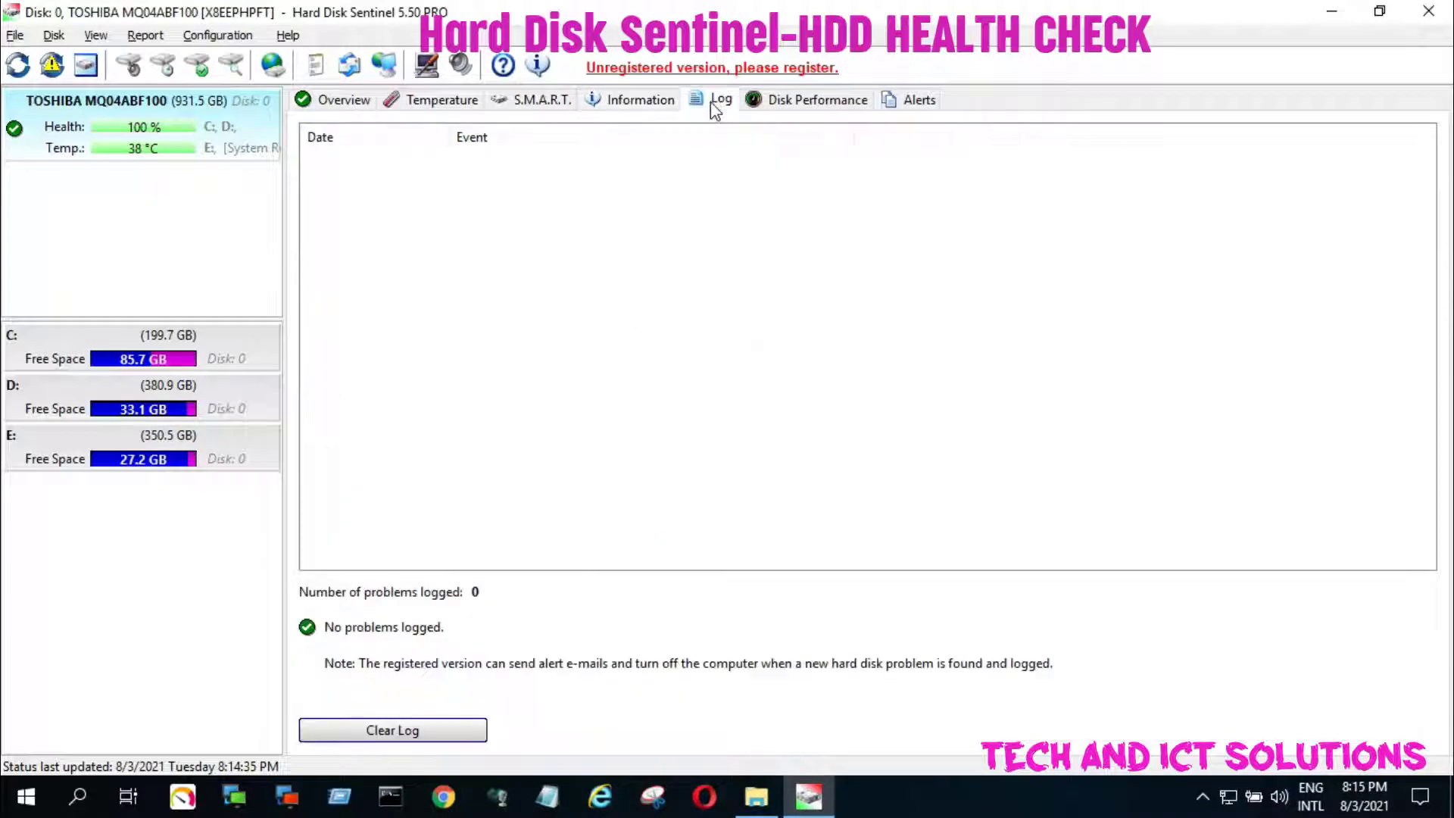
click(816, 105)
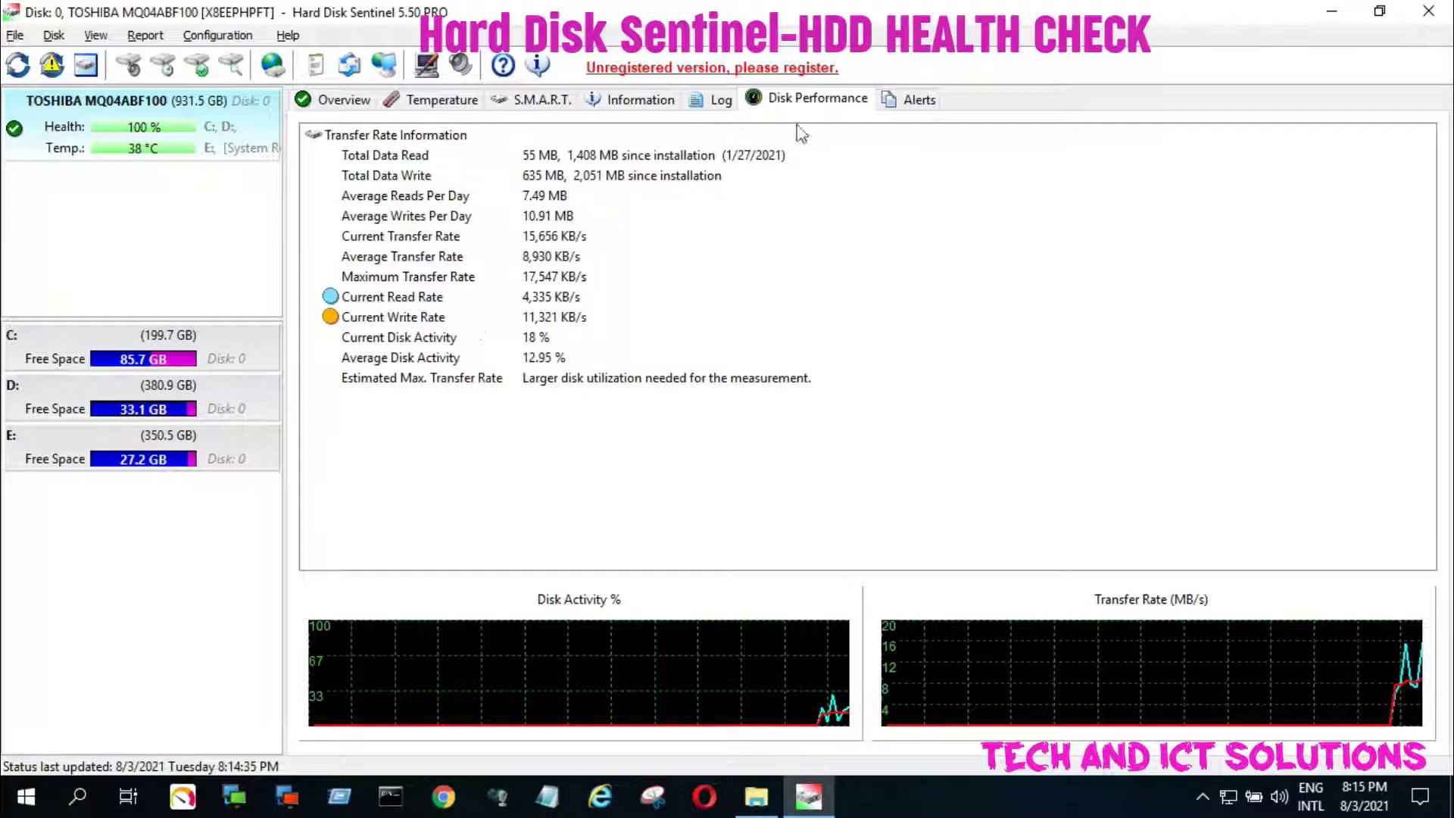
click(918, 100)
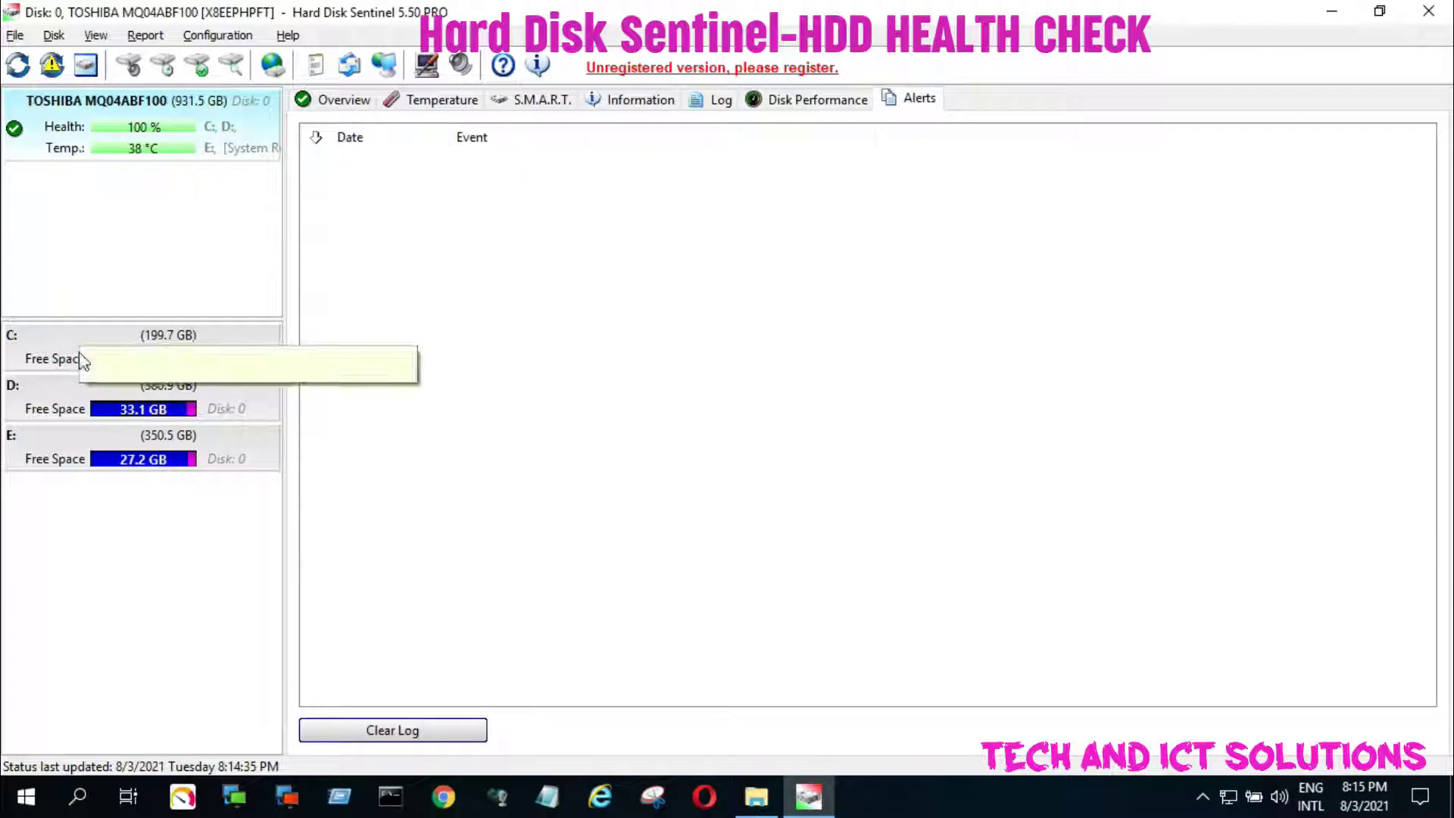
click(102, 340)
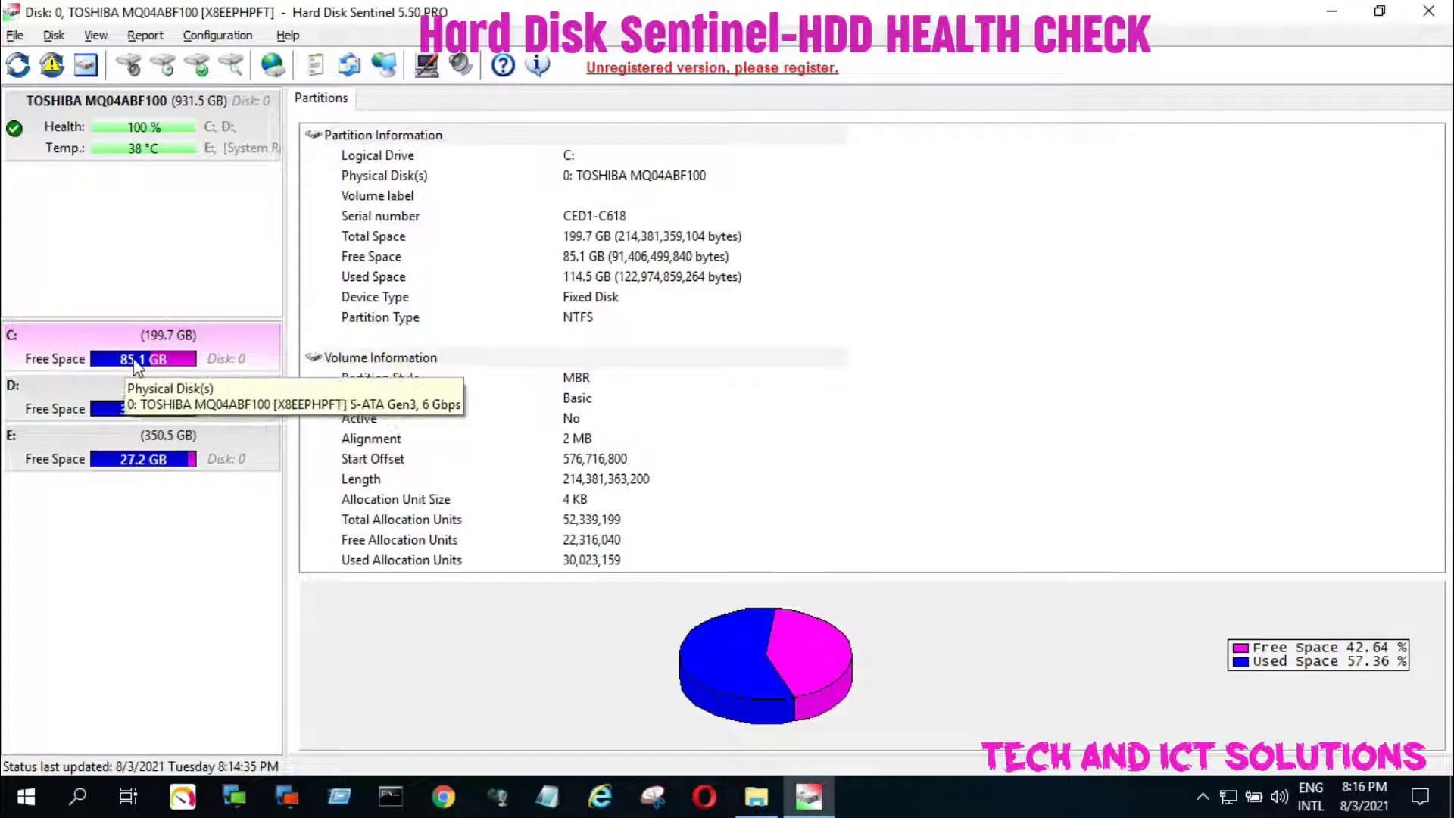
Compare the D:, E: and C: partition details in the left panel.
click(125, 409)
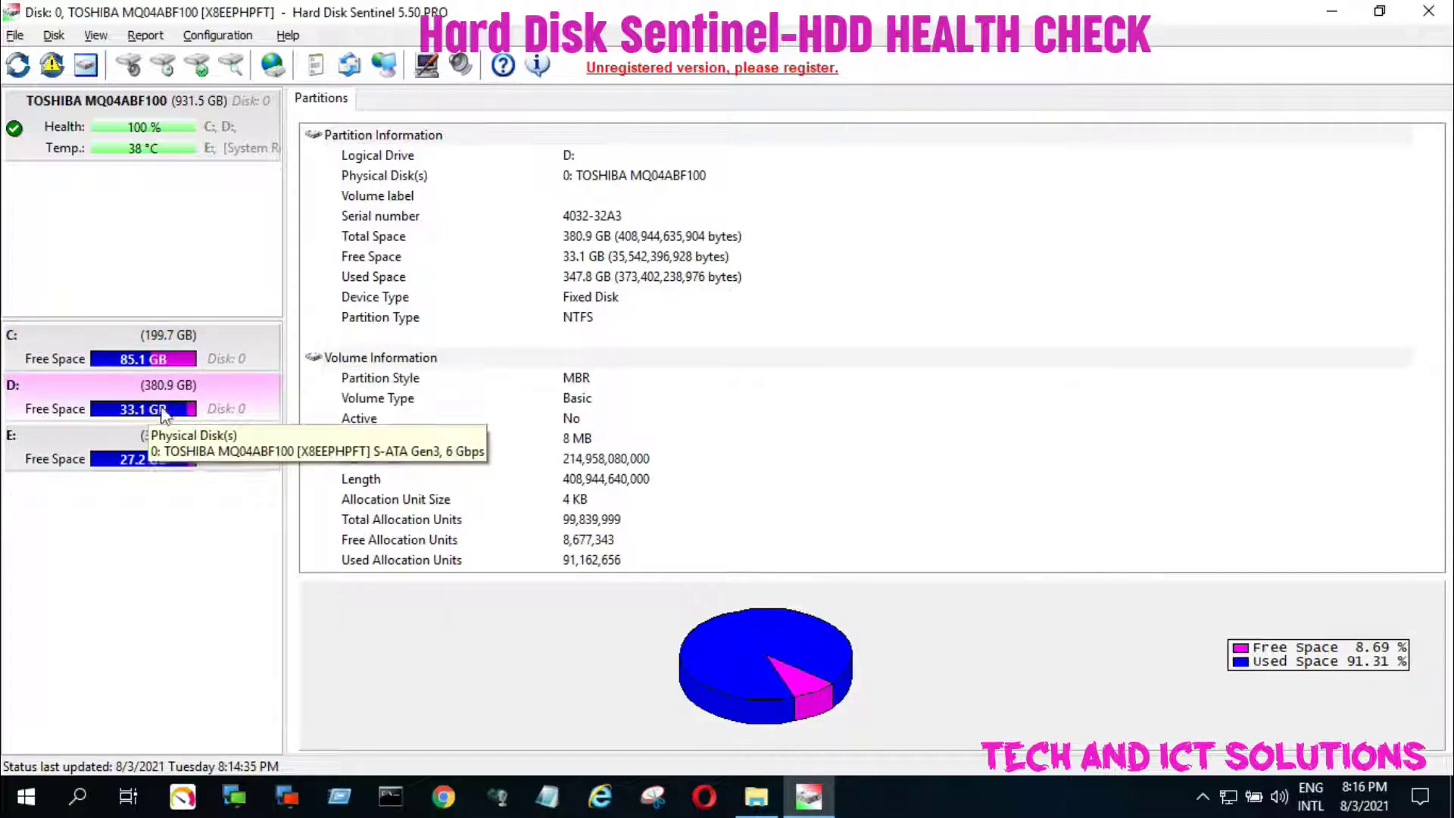
click(111, 443)
click(113, 346)
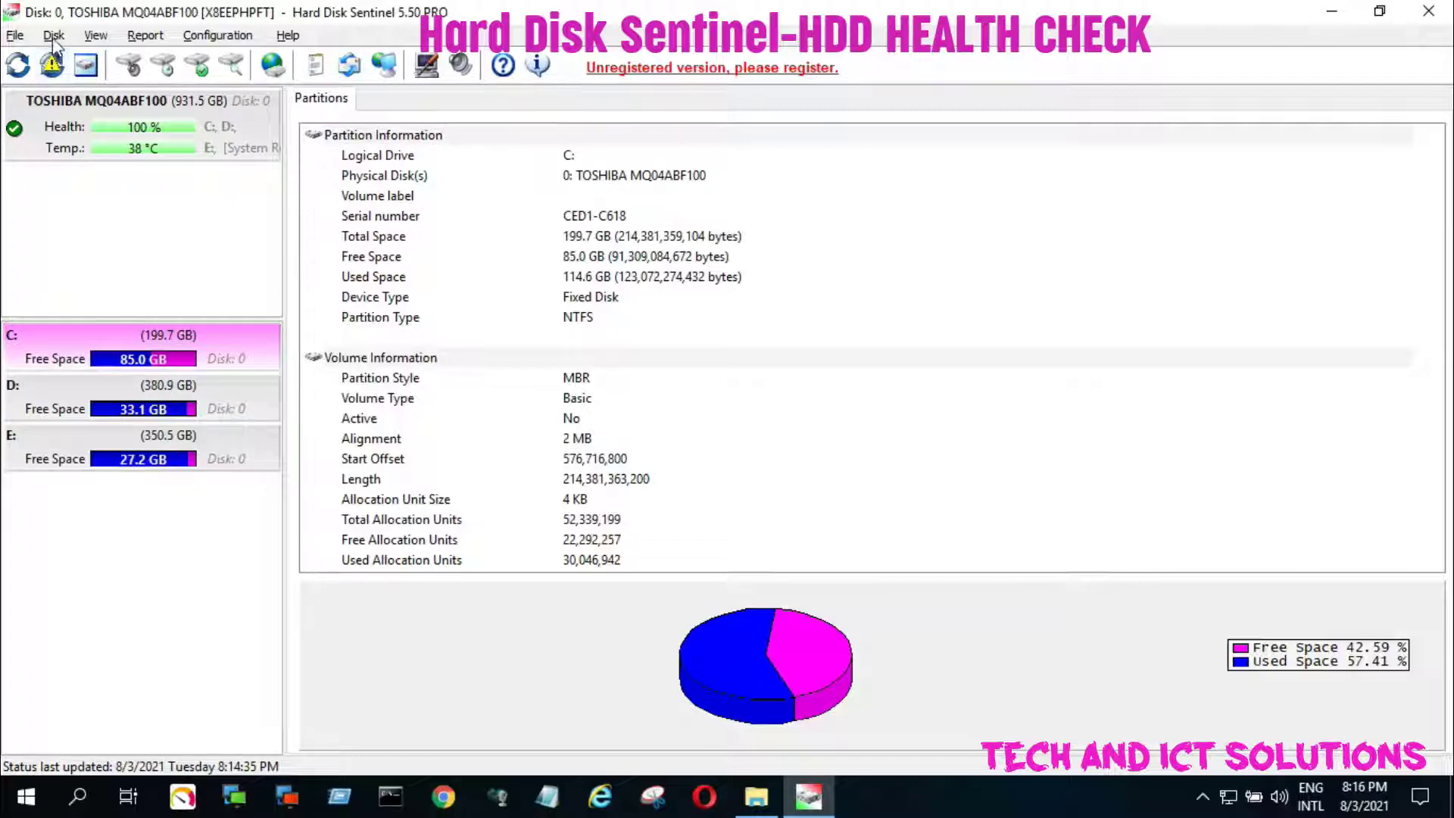
Return to the disk's Overview showing 100% health and PERFECT status.
click(96, 35)
click(133, 63)
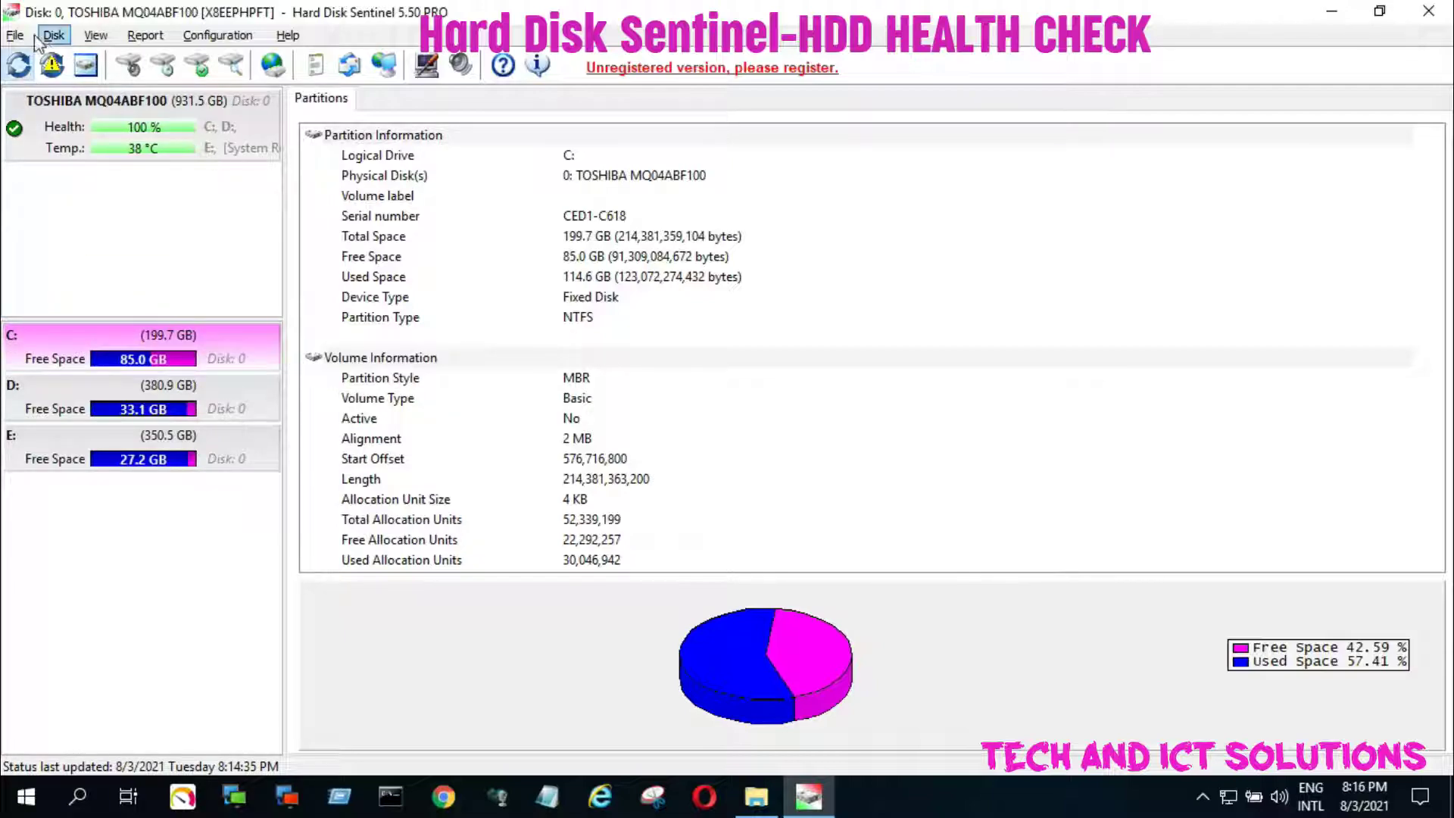
click(19, 64)
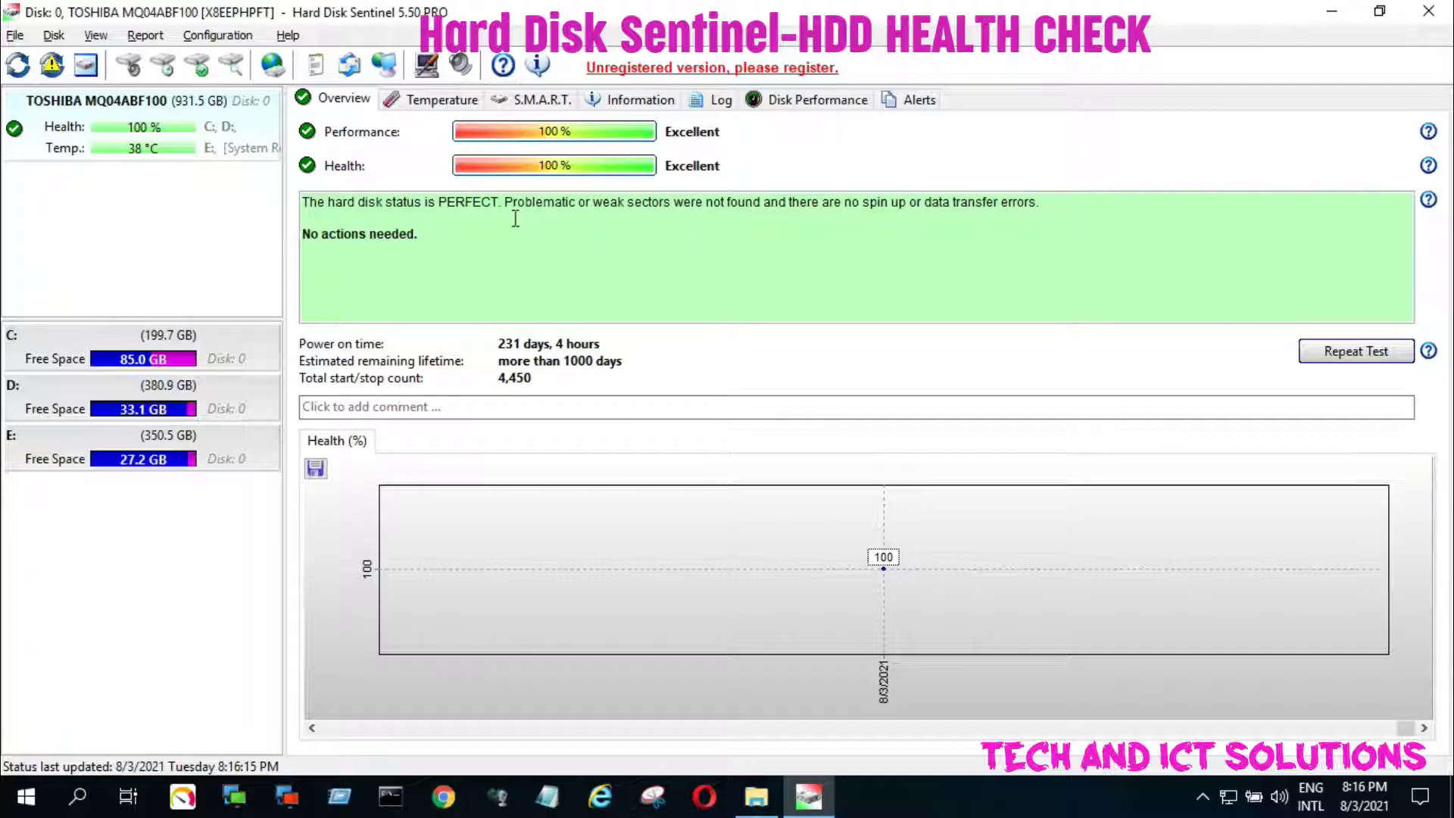
Bring up Hard Disk Sentinel's tray icon context menu with its exit option.
click(293, 216)
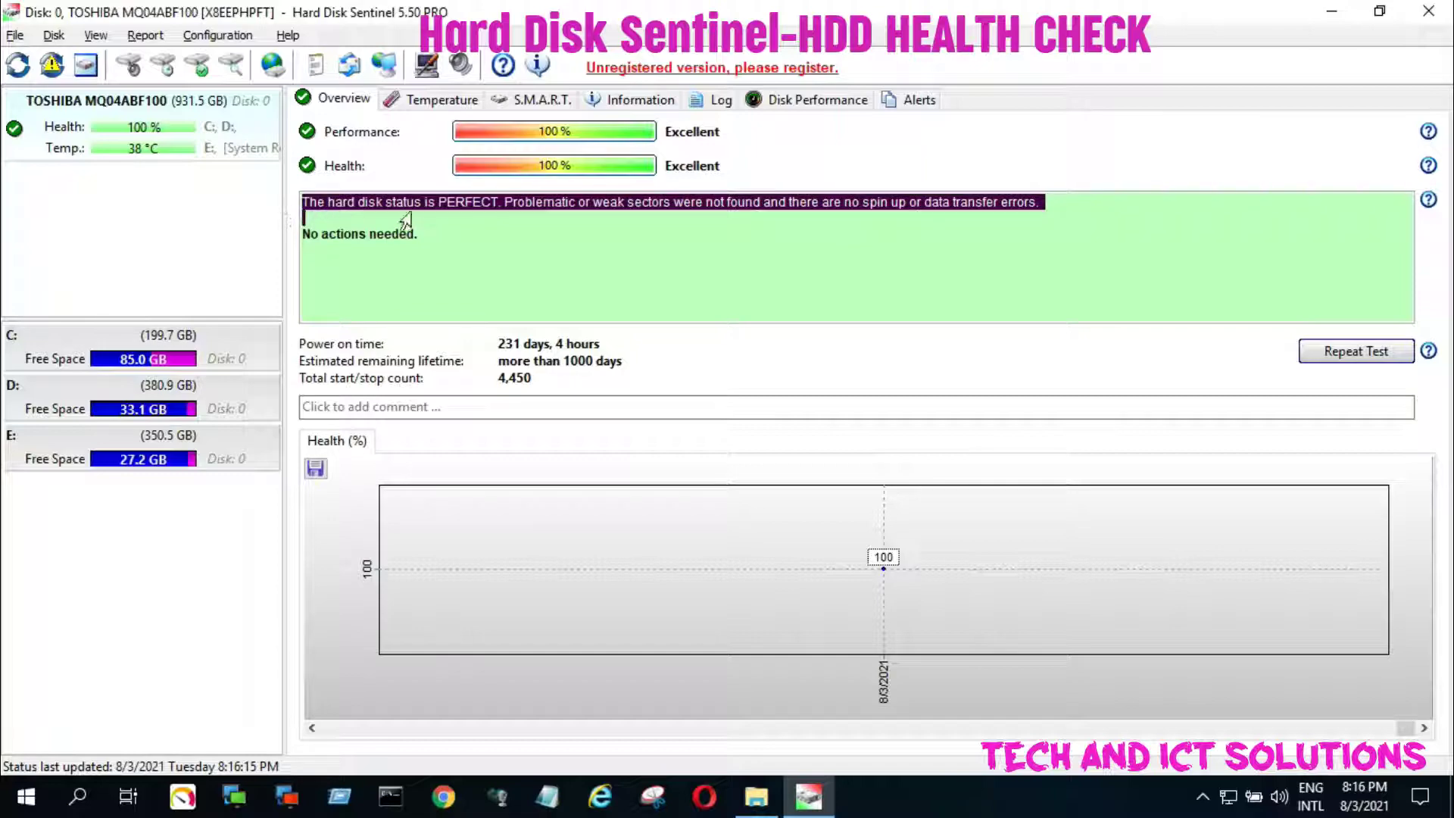
click(740, 210)
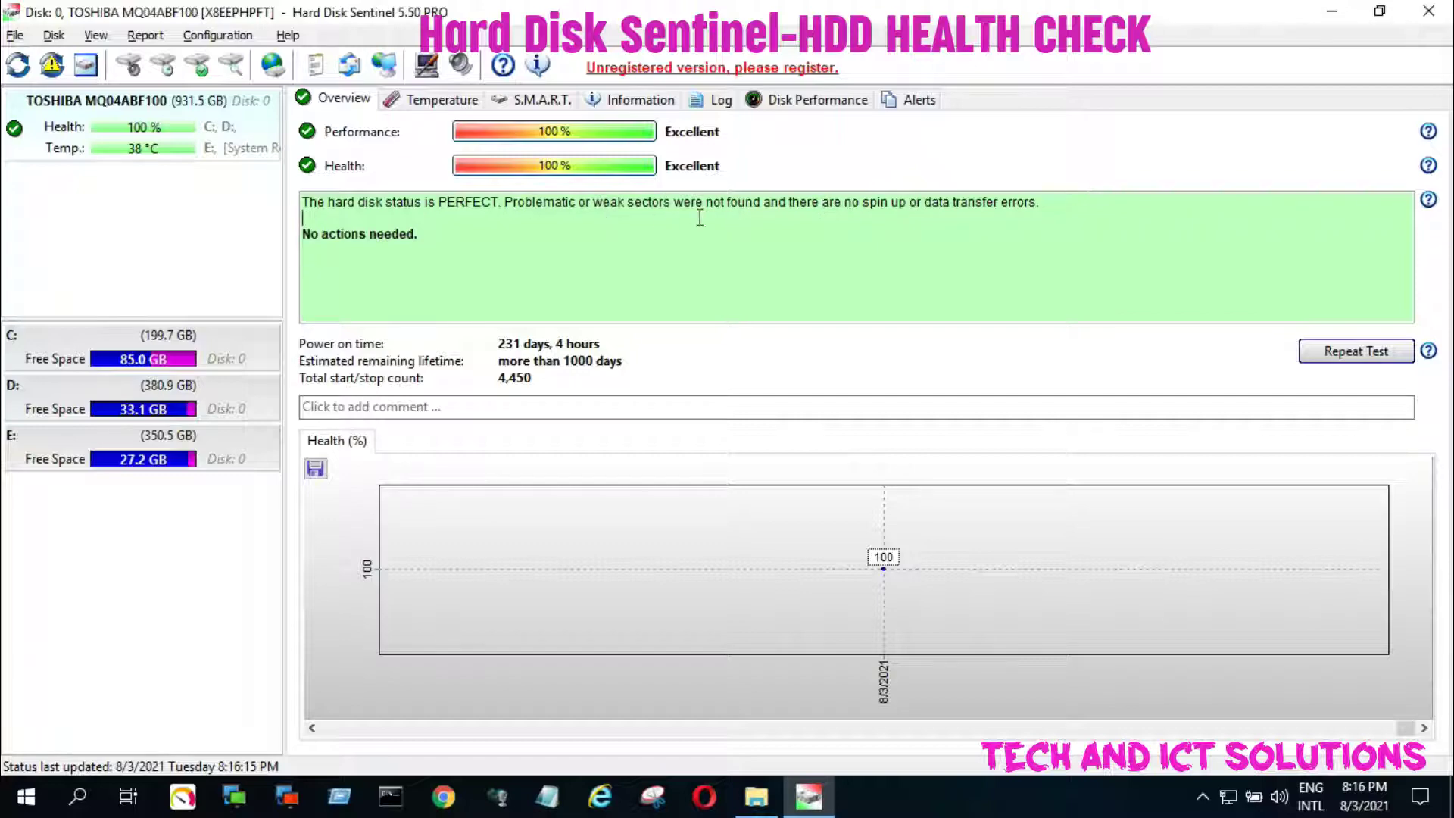
click(1205, 799)
right_click(1220, 707)
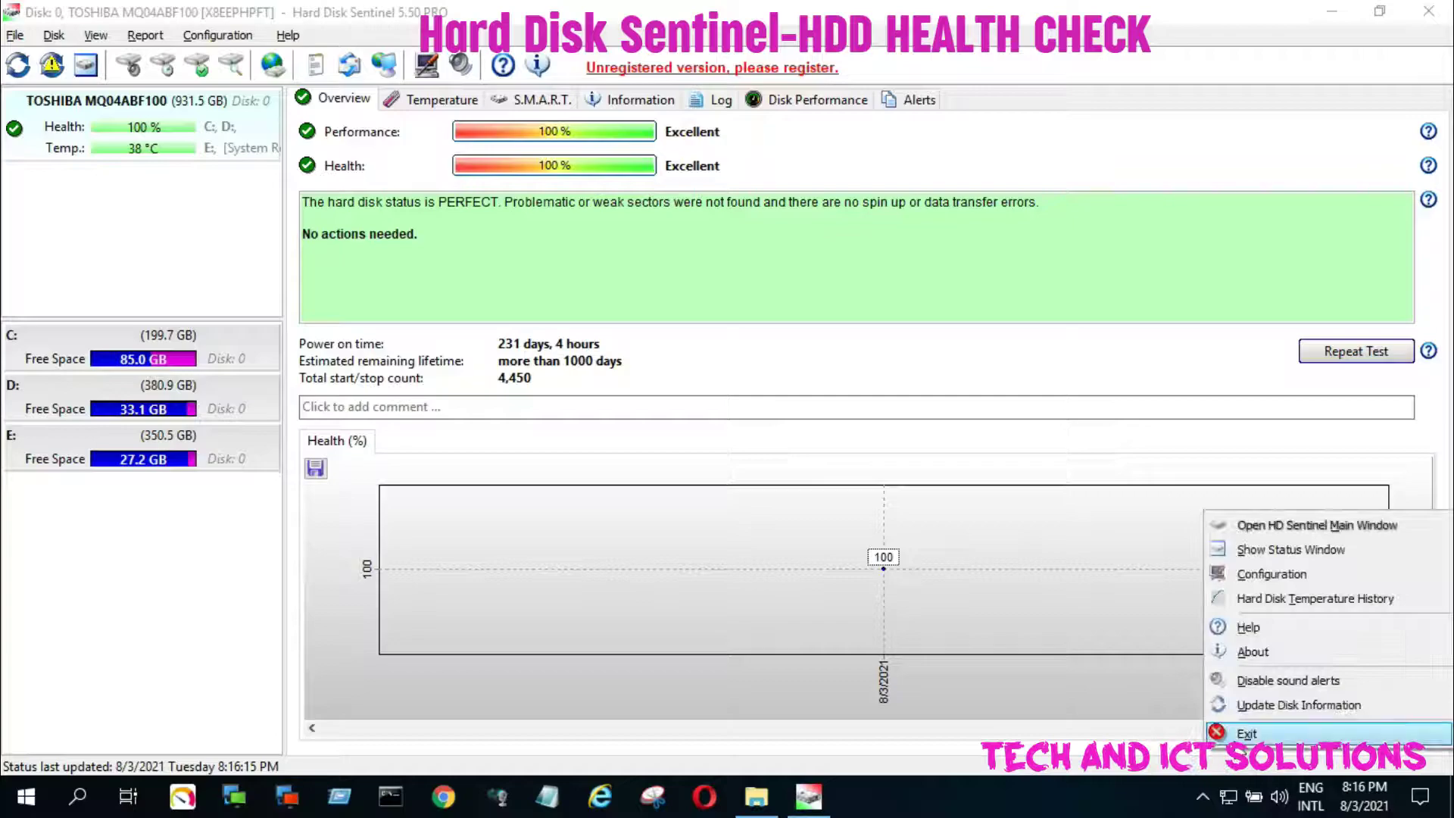